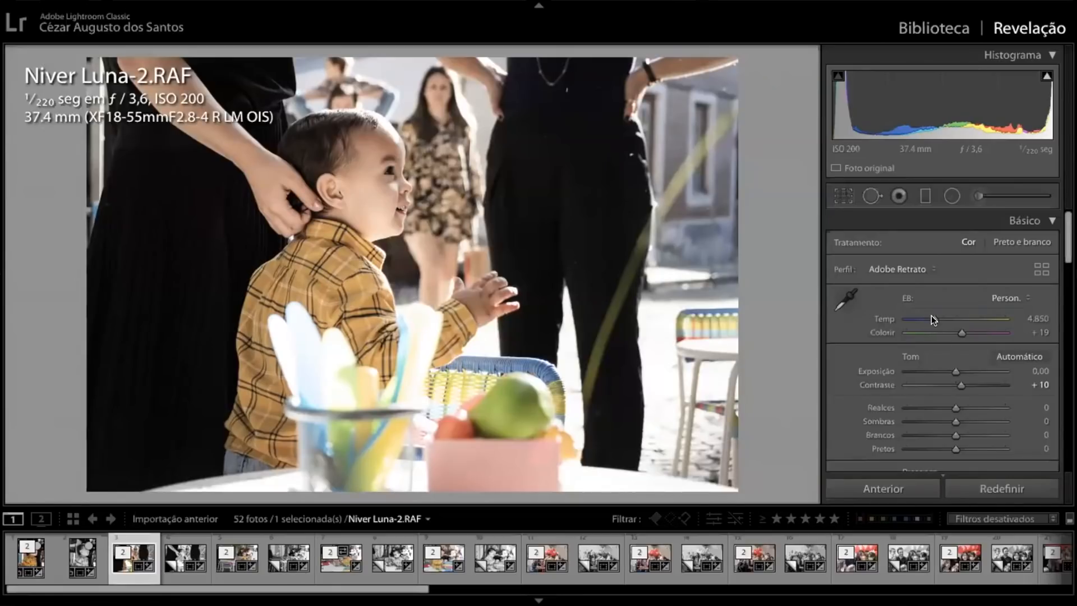
Try the photo's white balance temperature at 2,616 and at 20,234, and reset it to its default
{"action": "left_click_drag", "start_coordinate": [921, 319], "coordinate": [914, 318]}
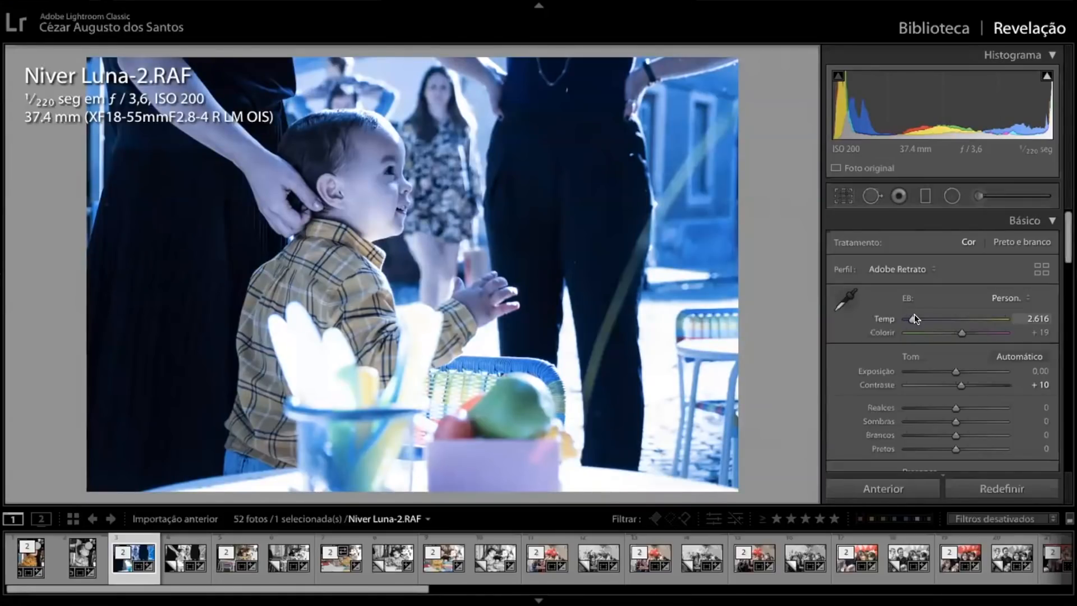
{"action": "left_click_drag", "start_coordinate": [914, 319], "coordinate": [988, 318]}
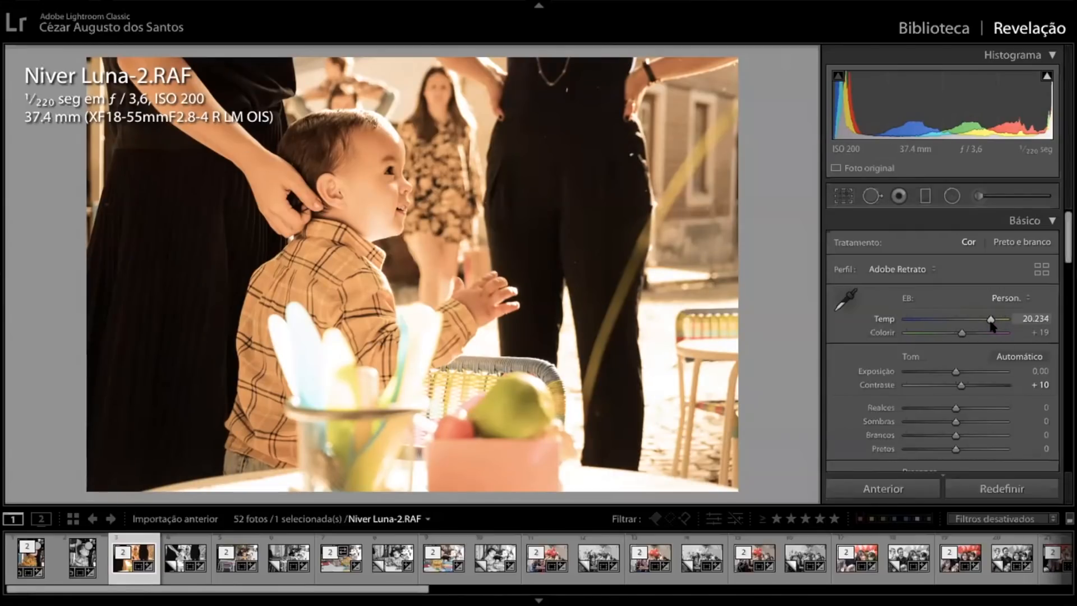
{"action": "double_click", "coordinate": [990, 319]}
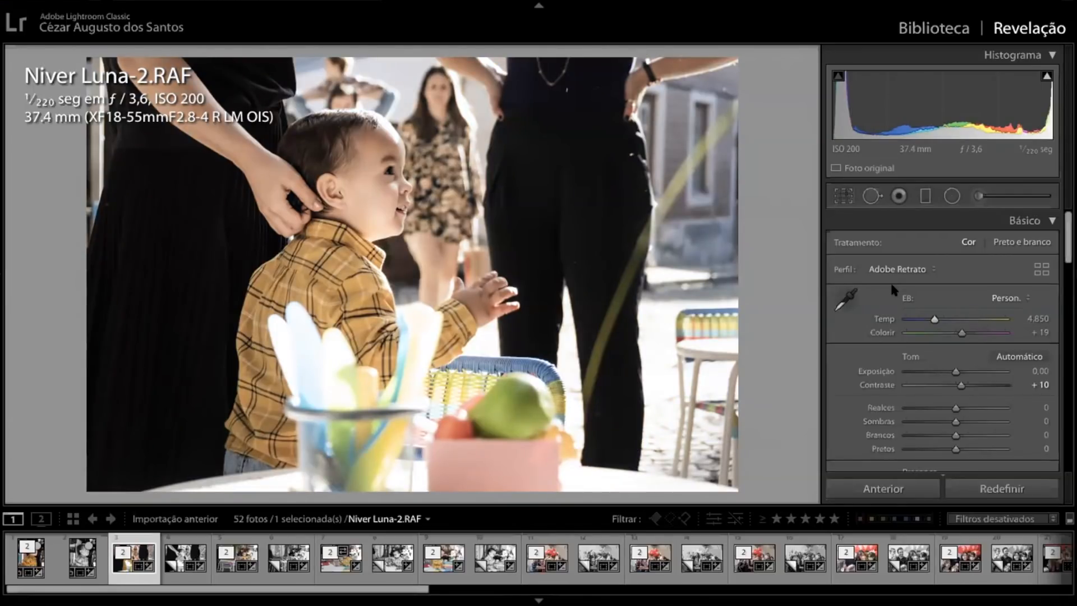
Apply the Automático white balance preset to the photo
{"action": "left_click", "coordinate": [1022, 298]}
{"action": "left_click", "coordinate": [999, 211]}
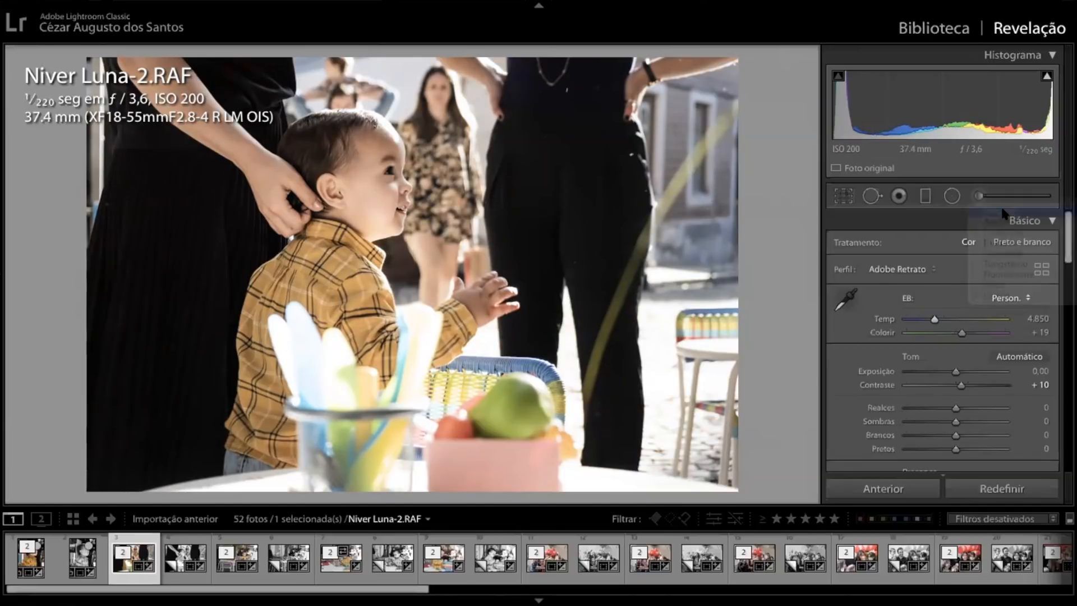
{"action": "left_click", "coordinate": [1004, 299]}
{"action": "left_click", "coordinate": [1016, 298]}
{"action": "left_click", "coordinate": [1016, 298]}
{"action": "left_click", "coordinate": [1019, 304]}
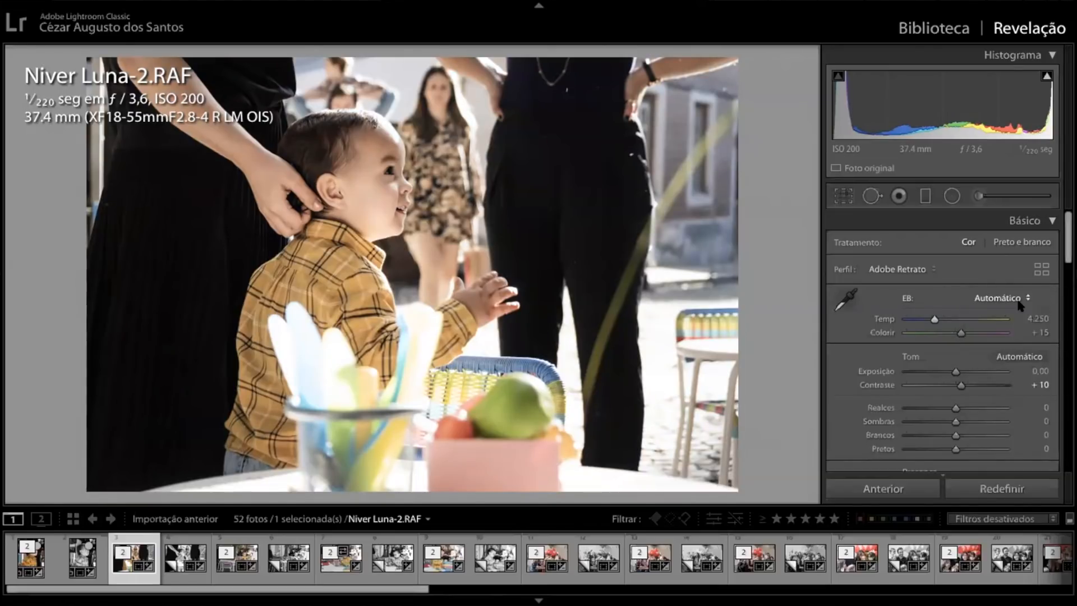
Compare the Original and Automático white balance presets by switching between them, ending on Automático
{"action": "left_click", "coordinate": [1014, 301]}
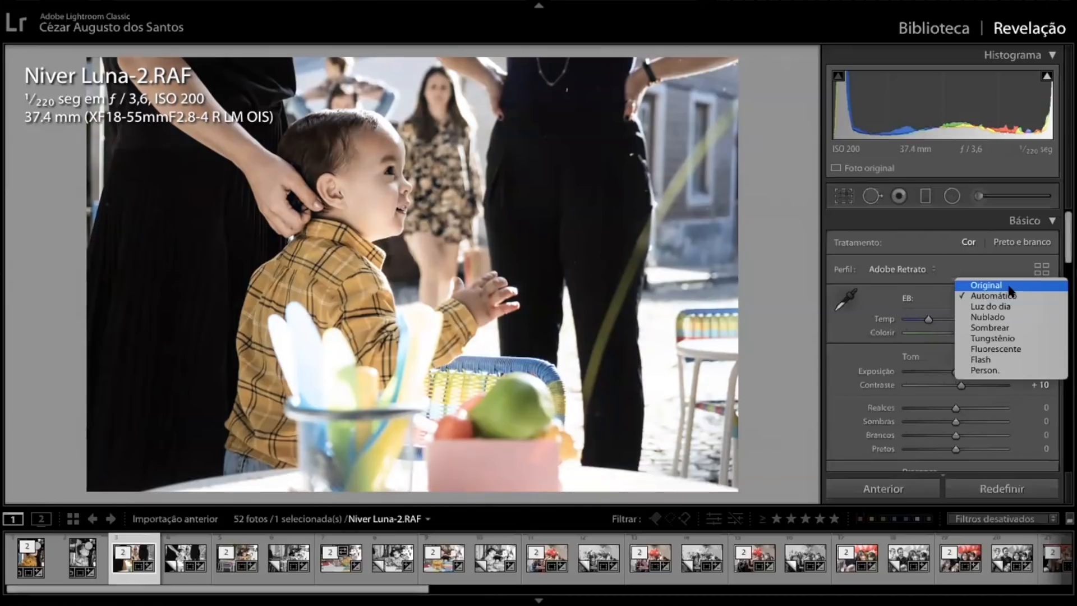
{"action": "left_click", "coordinate": [1008, 283]}
{"action": "left_click", "coordinate": [1020, 294]}
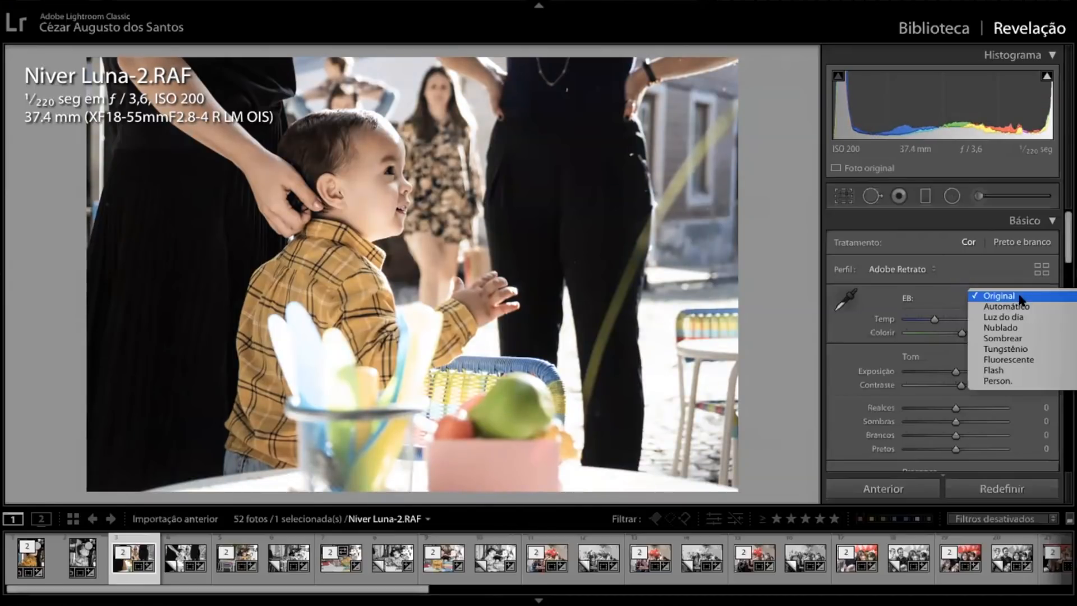
{"action": "left_click", "coordinate": [1020, 307]}
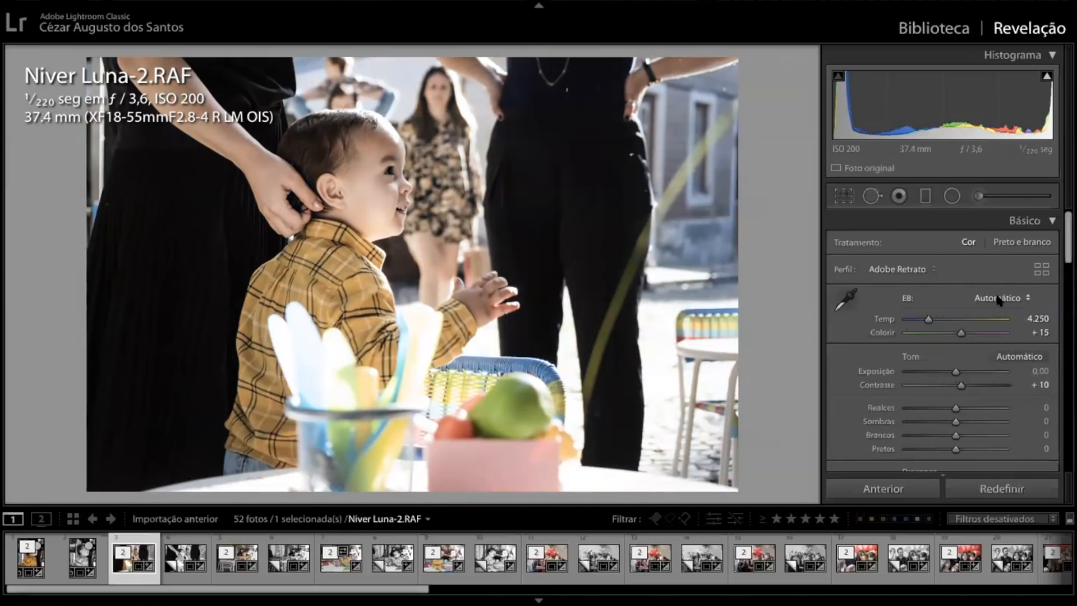
{"action": "left_click", "coordinate": [1015, 293]}
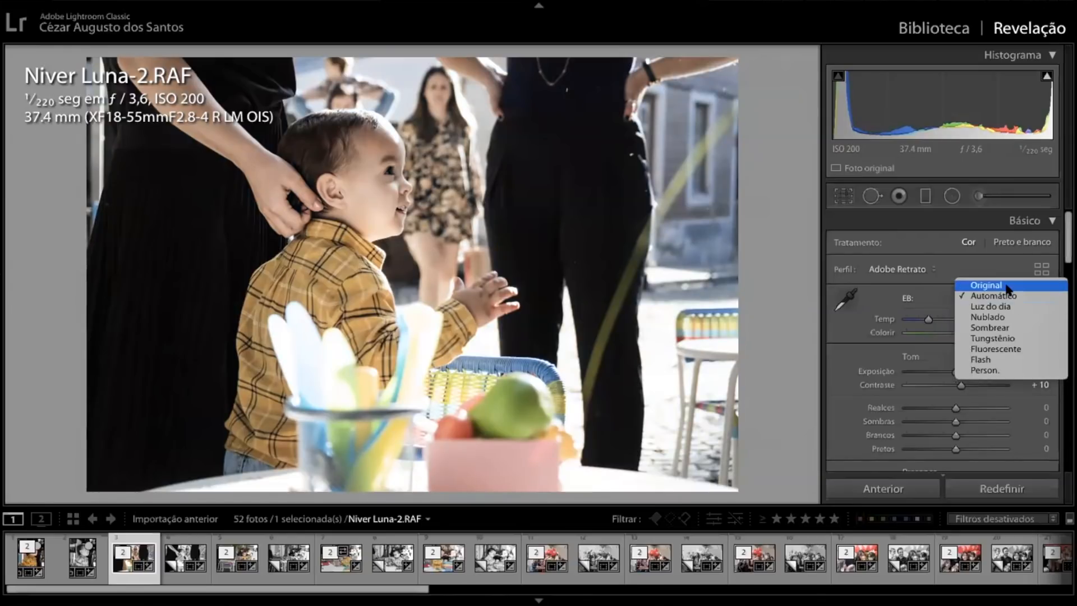
{"action": "left_click", "coordinate": [1006, 285]}
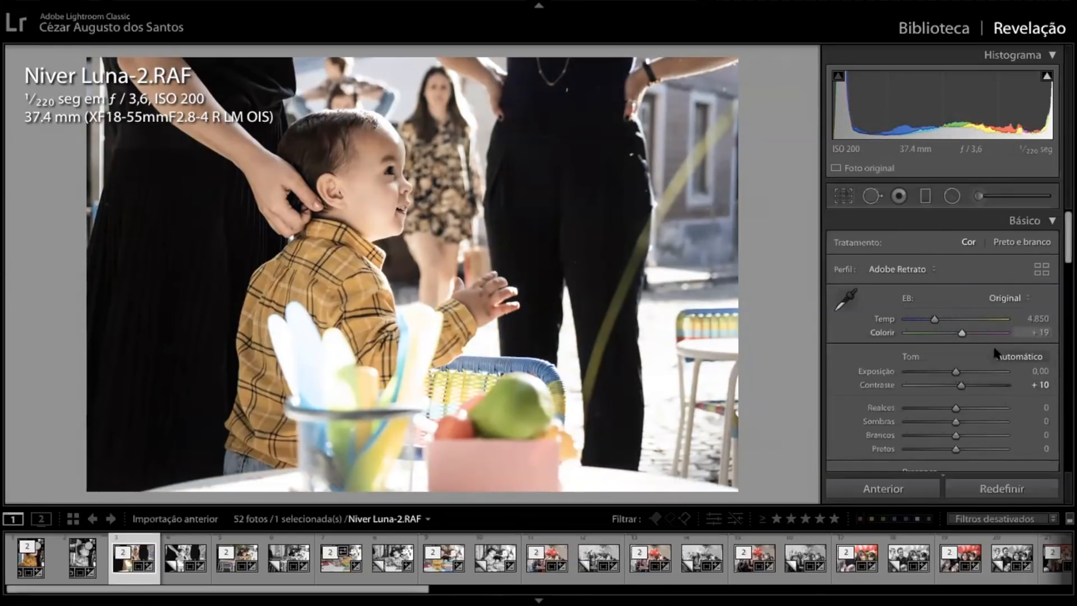
{"action": "left_click", "coordinate": [1012, 298]}
{"action": "left_click", "coordinate": [1022, 307]}
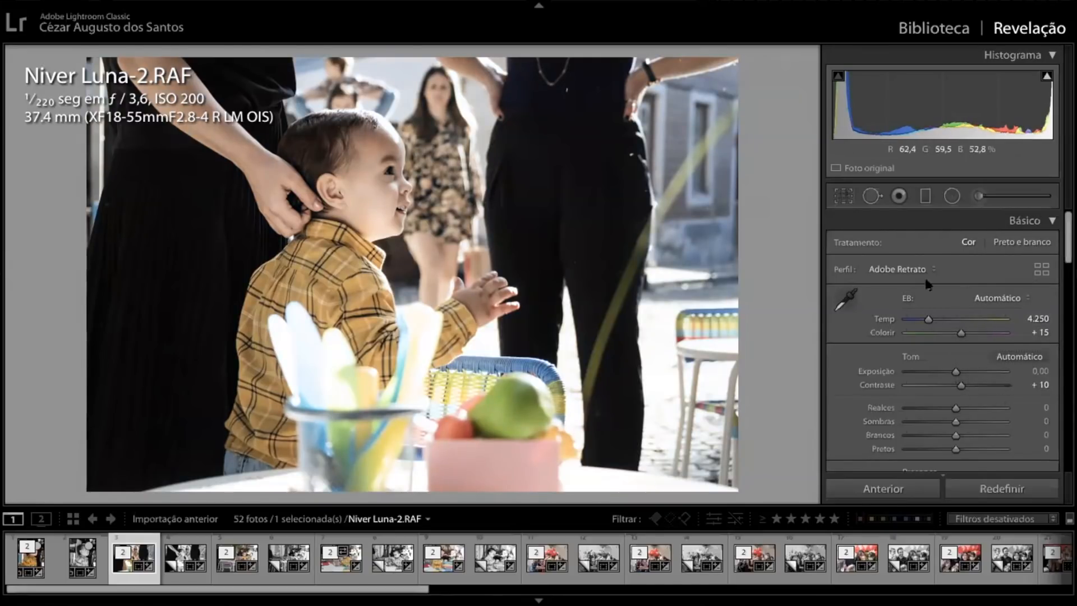
Try the white balance temperature at 2,927, 4,850 and 4,069, and reset it to its default
{"action": "left_click_drag", "start_coordinate": [928, 318], "coordinate": [916, 320]}
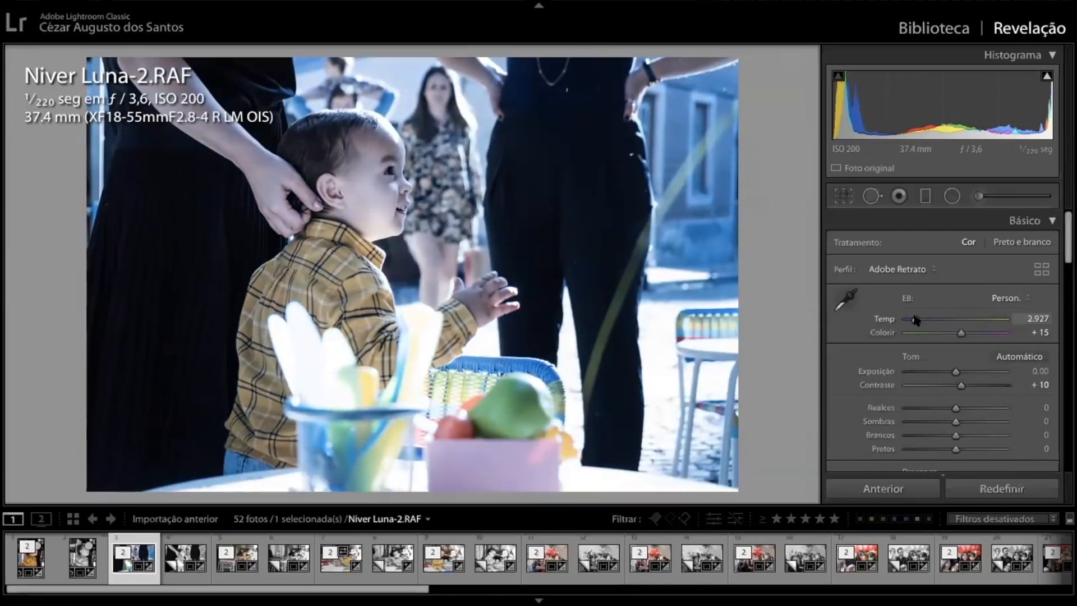
{"action": "left_click_drag", "start_coordinate": [915, 319], "coordinate": [935, 319]}
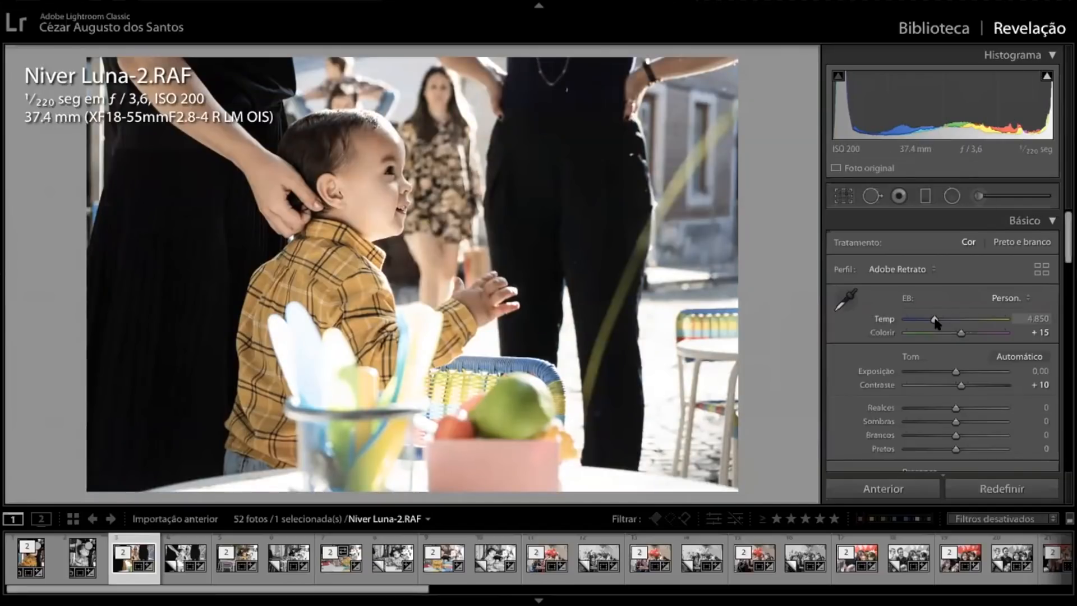
{"action": "mouse_move", "coordinate": [932, 319]}
{"action": "left_mouse_down"}
{"action": "mouse_move", "coordinate": [942, 319]}
{"action": "mouse_move", "coordinate": [929, 319]}
{"action": "left_mouse_up"}
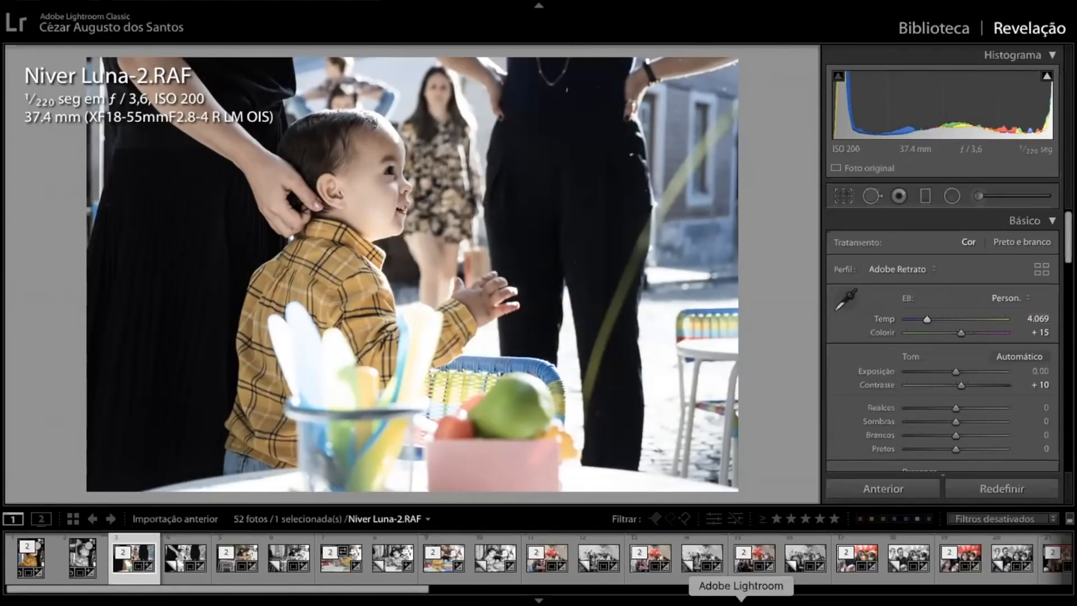
{"action": "left_click_drag", "start_coordinate": [926, 322], "coordinate": [928, 321]}
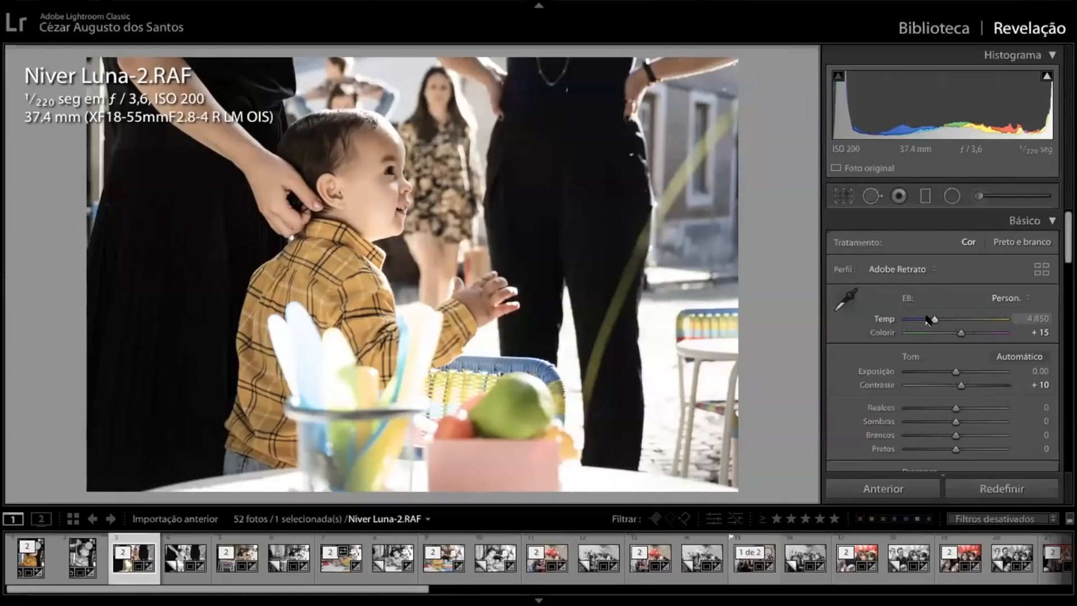
{"action": "mouse_move", "coordinate": [931, 319]}
{"action": "left_mouse_down"}
{"action": "mouse_move", "coordinate": [916, 320]}
{"action": "mouse_move", "coordinate": [993, 318]}
{"action": "mouse_move", "coordinate": [926, 325]}
{"action": "left_mouse_up"}
{"action": "double_click", "coordinate": [926, 323]}
Try split toning with the highlights at hue 56 and saturation 17, and the shadows at hue 236 and saturation 17
{"action": "scroll", "coordinate": [963, 377], "scroll_direction": "down", "scroll_amount": 4}
{"action": "scroll", "coordinate": [967, 379], "scroll_direction": "down", "scroll_amount": 10}
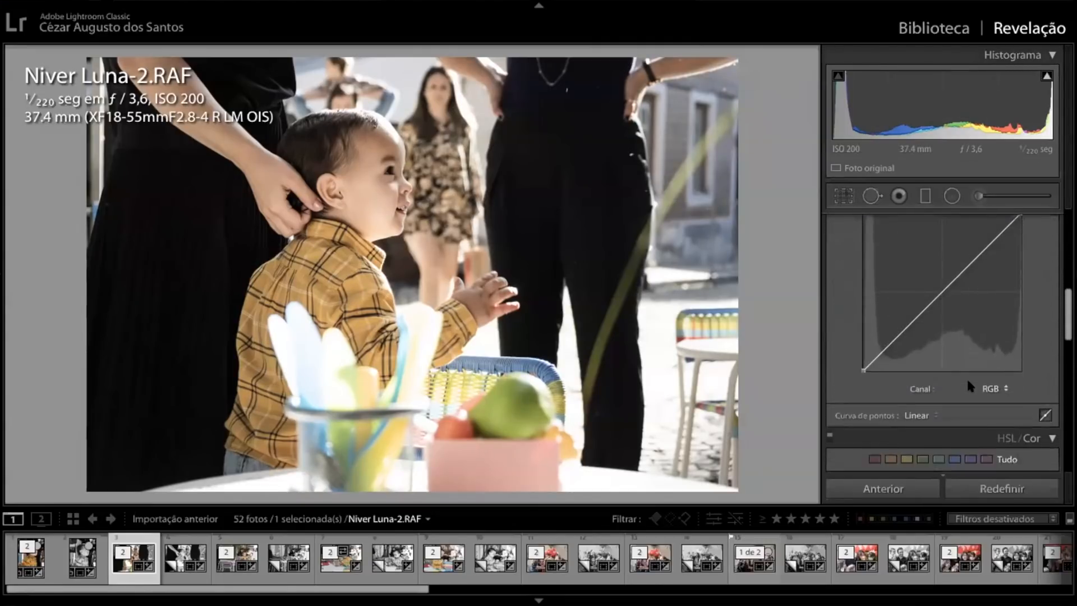
{"action": "scroll", "coordinate": [966, 385], "scroll_direction": "down", "scroll_amount": 10}
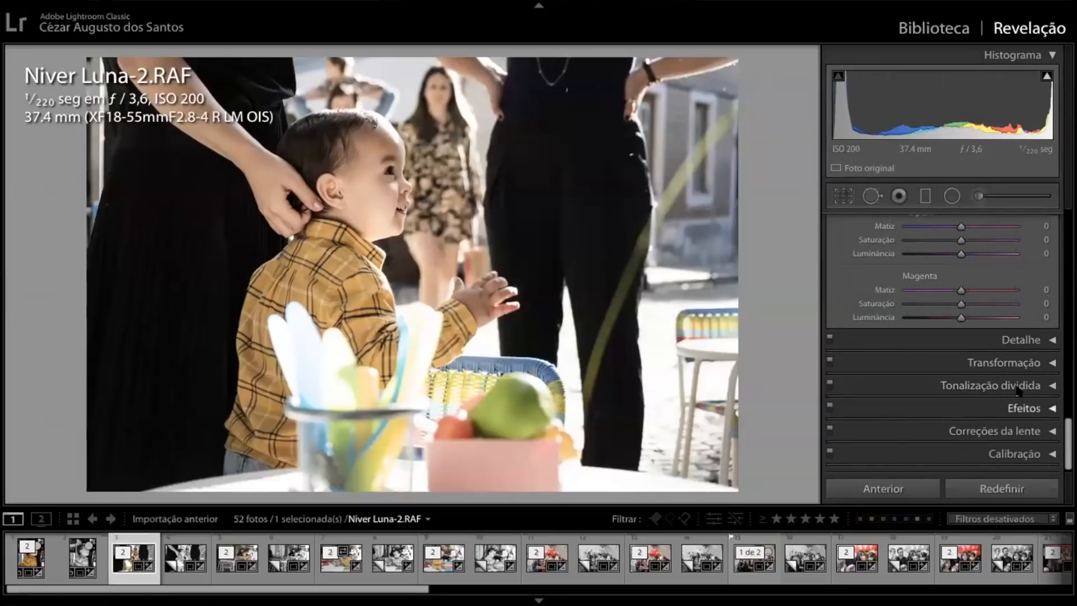
{"action": "left_click", "coordinate": [998, 386]}
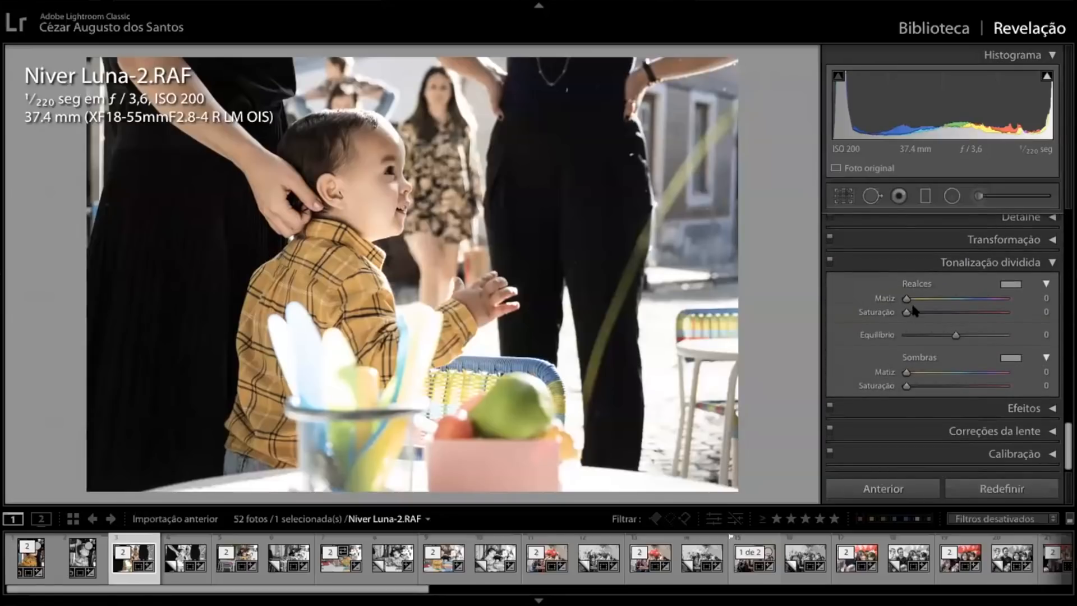
{"action": "left_click_drag", "start_coordinate": [906, 299], "coordinate": [923, 314]}
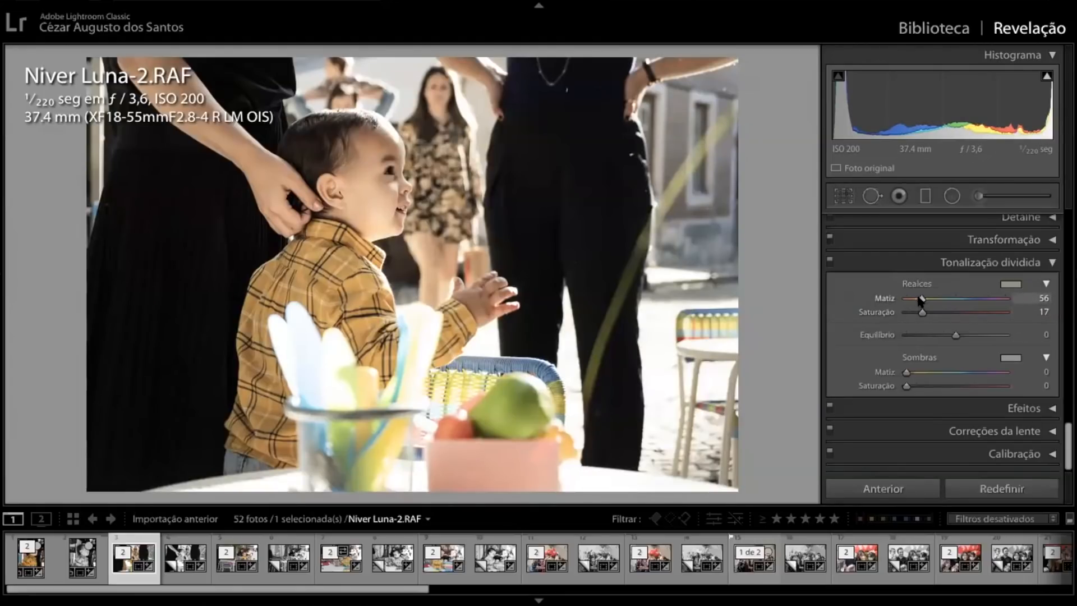
{"action": "left_click_drag", "start_coordinate": [922, 299], "coordinate": [923, 299]}
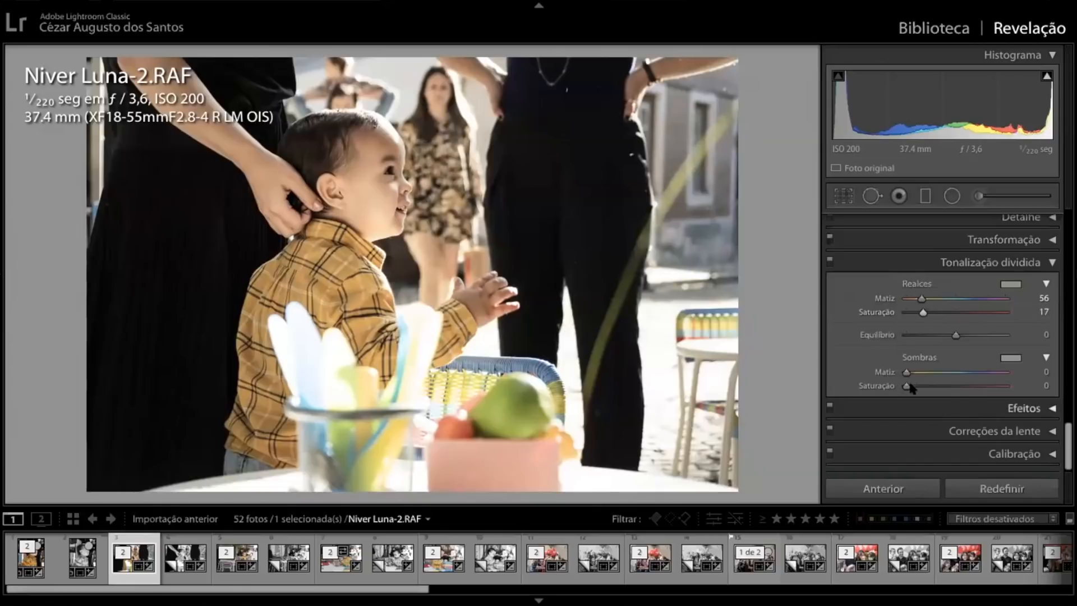
{"action": "left_click_drag", "start_coordinate": [907, 372], "coordinate": [971, 374]}
{"action": "left_click_drag", "start_coordinate": [907, 386], "coordinate": [922, 388]}
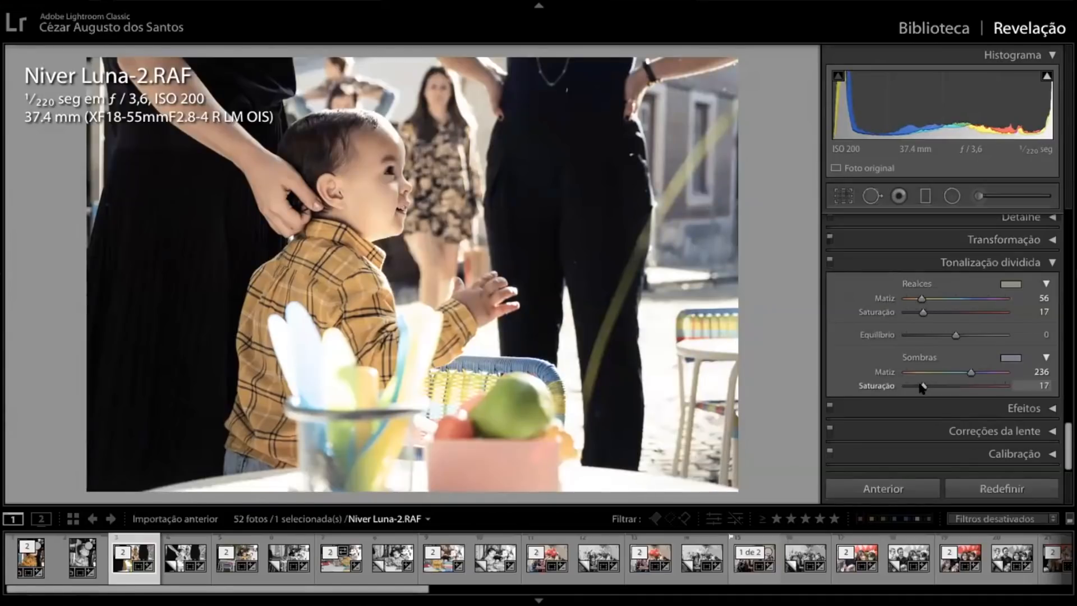
Reset the split-toning hue and saturation for both shadows and highlights, and collapse the Tonalização dividida section
{"action": "double_click", "coordinate": [917, 386]}
{"action": "double_click", "coordinate": [970, 372]}
{"action": "double_click", "coordinate": [923, 313]}
{"action": "double_click", "coordinate": [921, 298]}
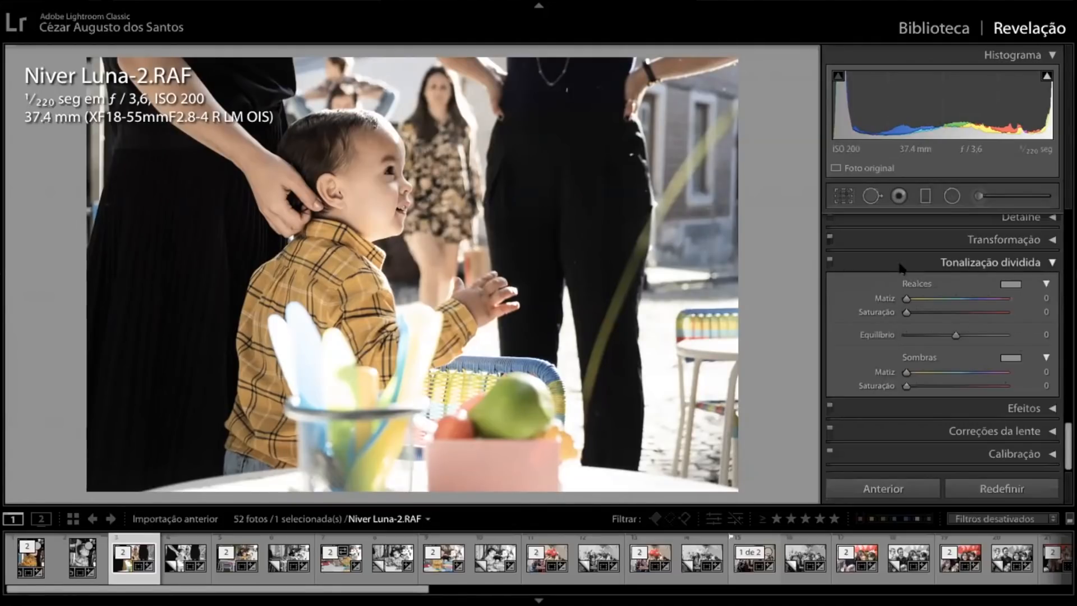
{"action": "left_click", "coordinate": [1057, 263]}
{"action": "scroll", "coordinate": [1021, 297], "scroll_direction": "up", "scroll_amount": 10}
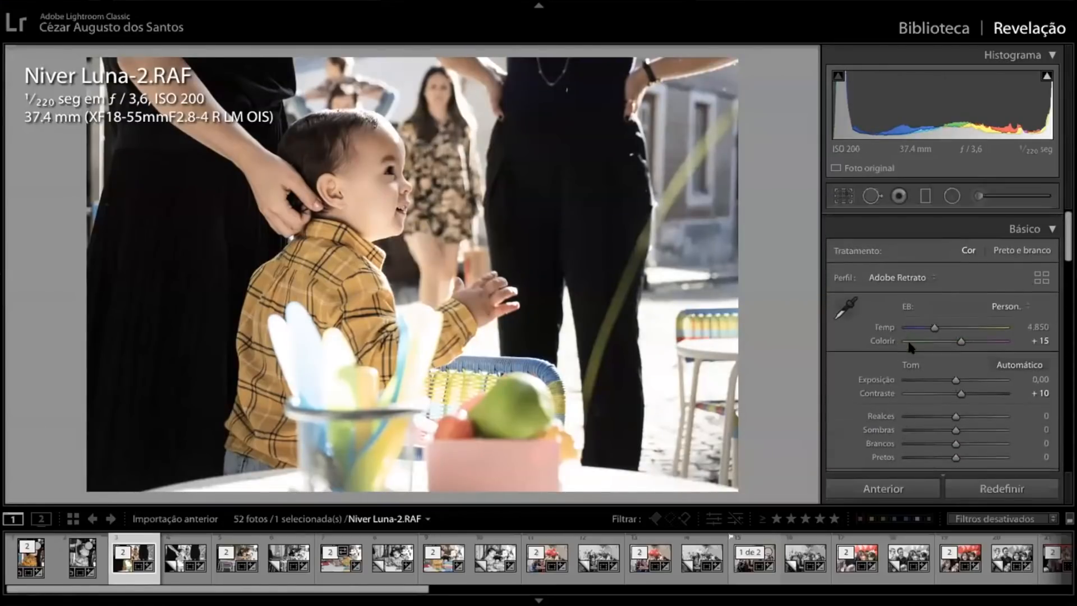
Reduce the filmstrip's height to give the photo preview more room
{"action": "mouse_move", "coordinate": [934, 319]}
{"action": "left_mouse_down"}
{"action": "mouse_move", "coordinate": [920, 319]}
{"action": "mouse_move", "coordinate": [935, 319]}
{"action": "left_mouse_up"}
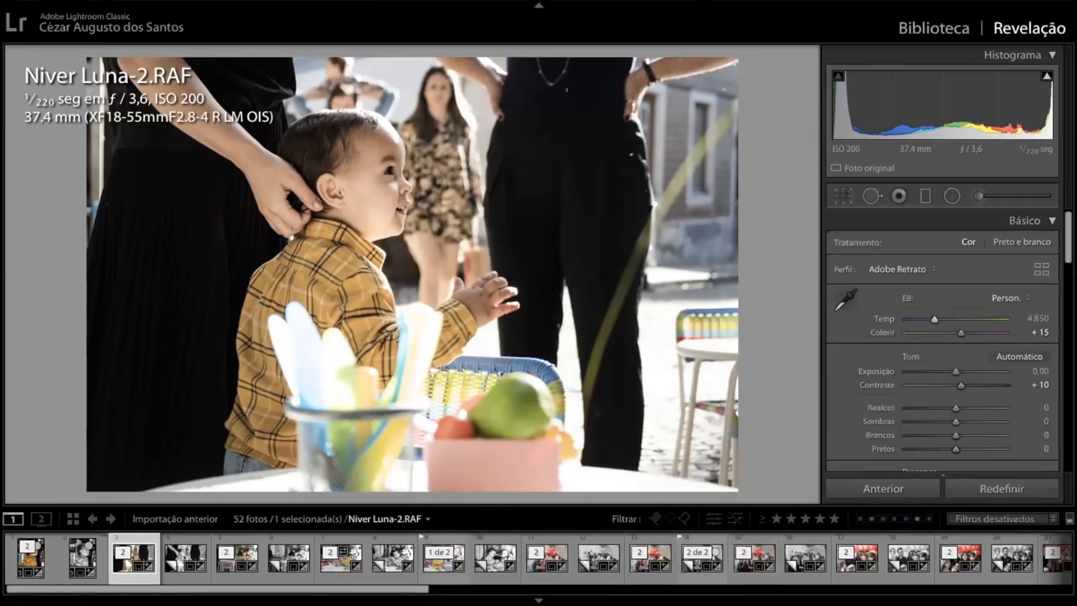
{"action": "left_click_drag", "start_coordinate": [492, 498], "coordinate": [492, 505]}
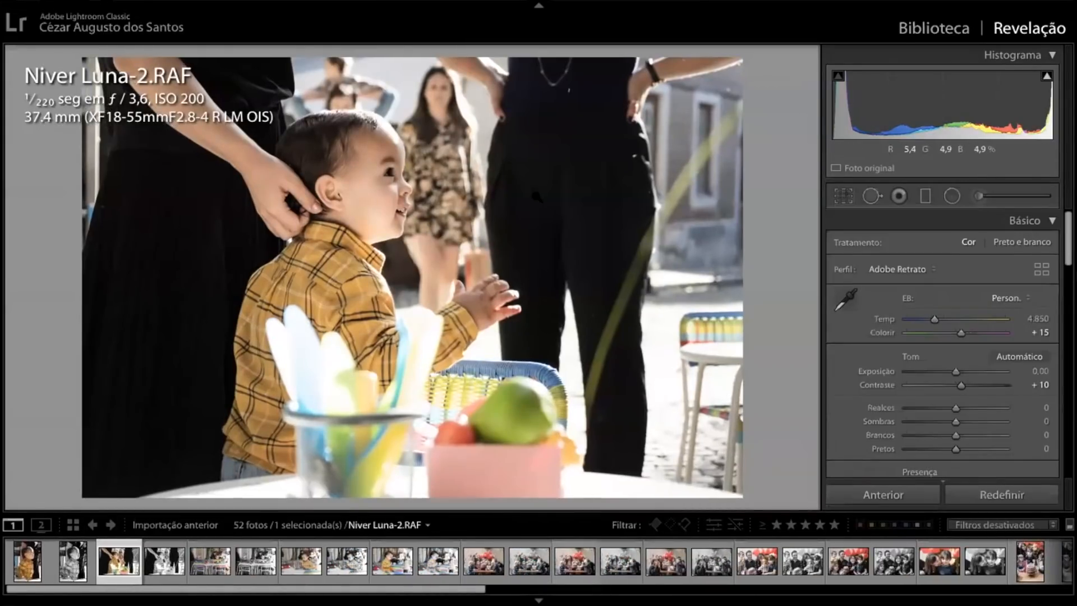
Try lower Exposição, Sombras and Contraste values, and reset all three to 0
{"action": "left_click_drag", "start_coordinate": [954, 371], "coordinate": [948, 373]}
{"action": "double_click", "coordinate": [950, 372]}
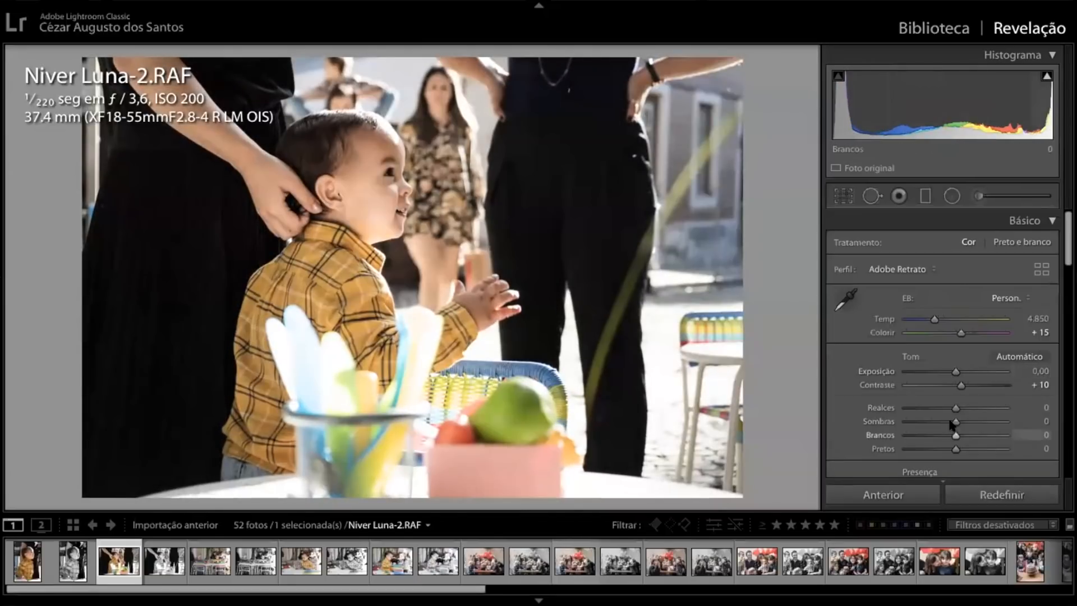
{"action": "left_click_drag", "start_coordinate": [956, 422], "coordinate": [922, 423]}
{"action": "double_click", "coordinate": [922, 423]}
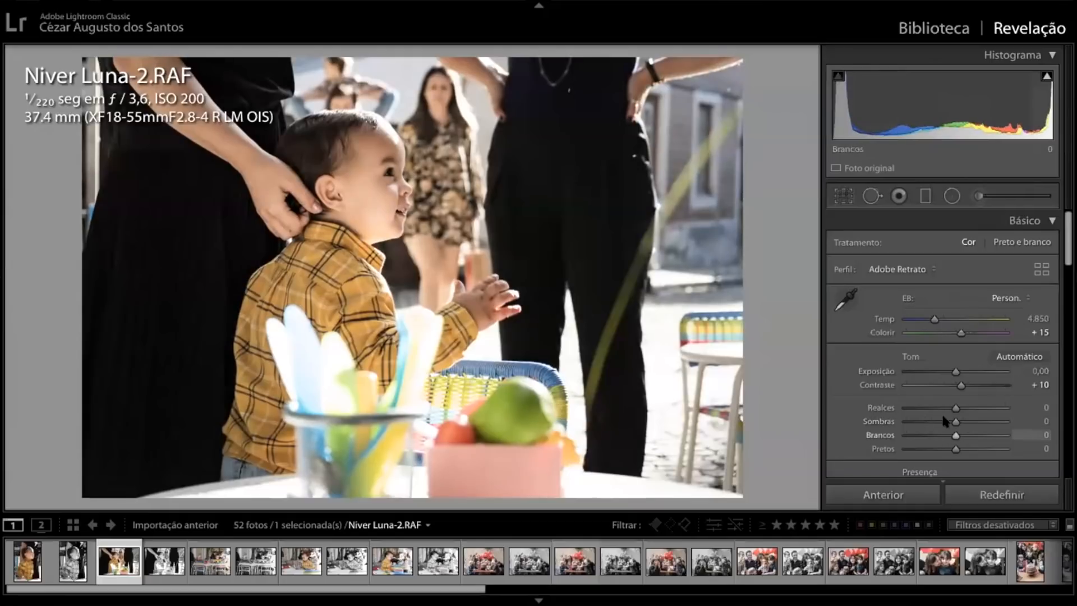
{"action": "left_click_drag", "start_coordinate": [961, 386], "coordinate": [917, 387]}
{"action": "double_click", "coordinate": [917, 386]}
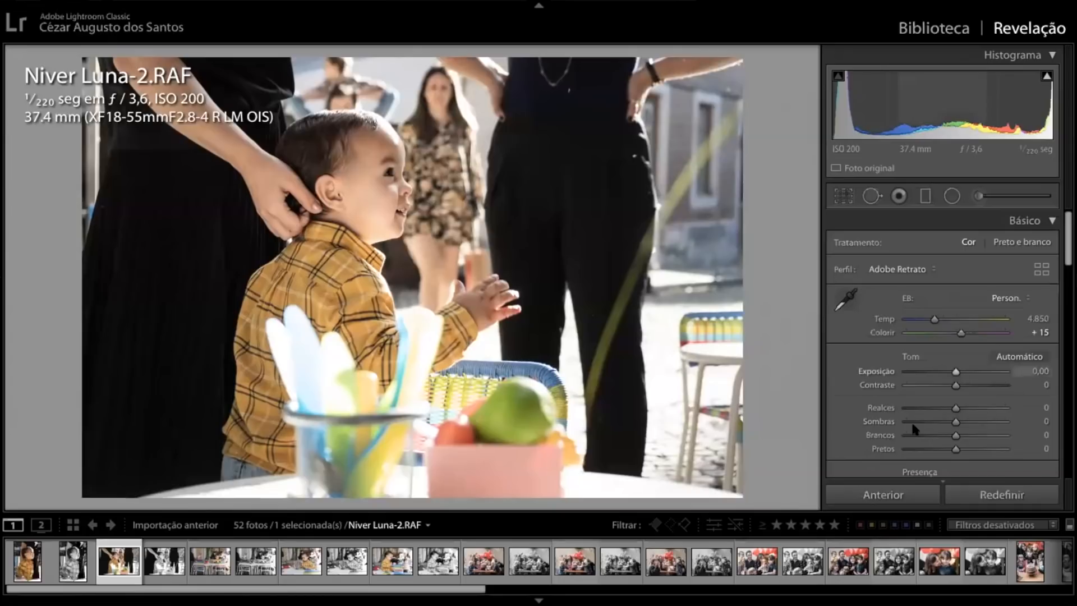
Try a cooler temperature and Colorir tints of +52 and −54, and reset both settings to their defaults
{"action": "left_click_drag", "start_coordinate": [934, 320], "coordinate": [927, 320]}
{"action": "double_click", "coordinate": [927, 320]}
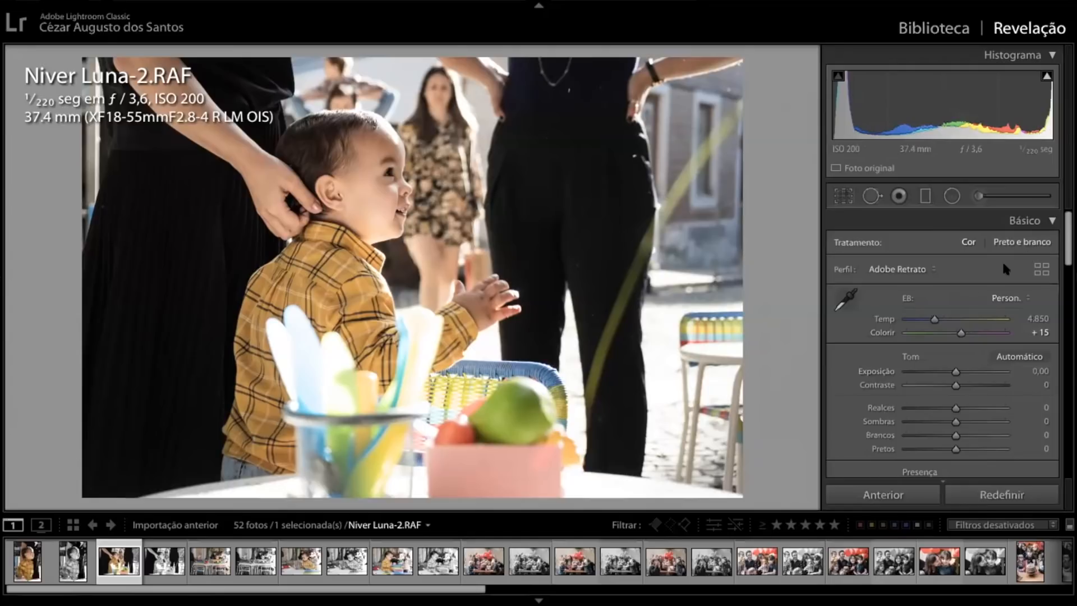
{"action": "left_click_drag", "start_coordinate": [962, 334], "coordinate": [973, 334]}
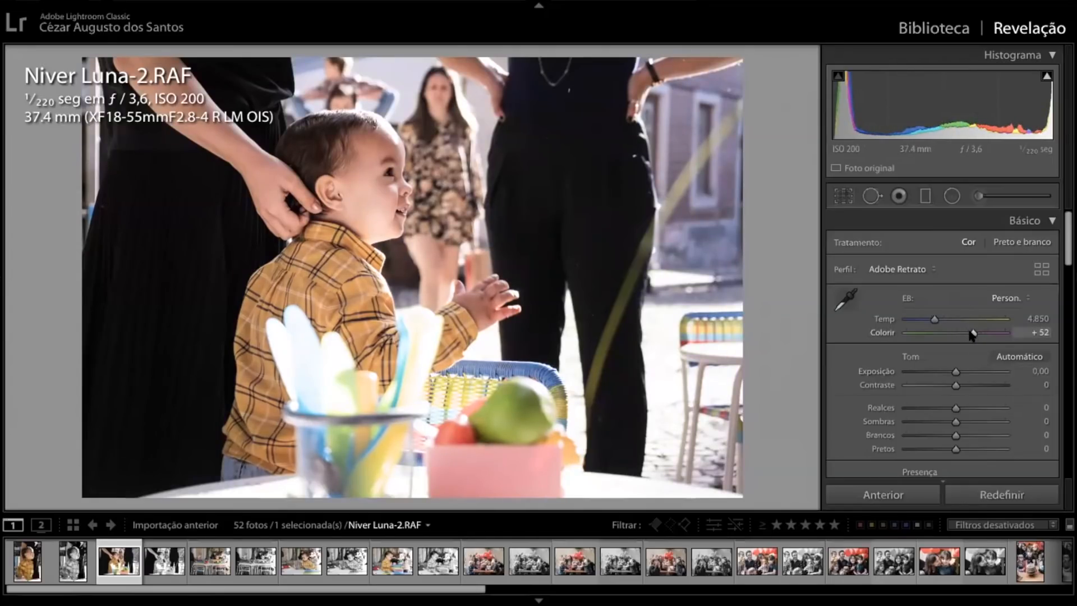
{"action": "left_click_drag", "start_coordinate": [973, 335], "coordinate": [938, 337]}
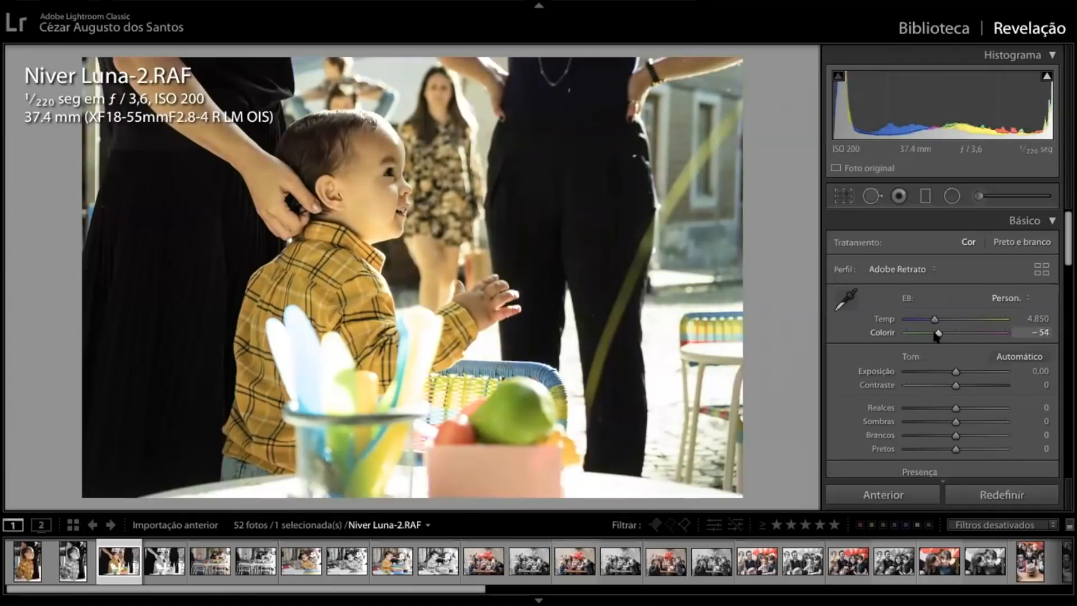
{"action": "double_click", "coordinate": [938, 333]}
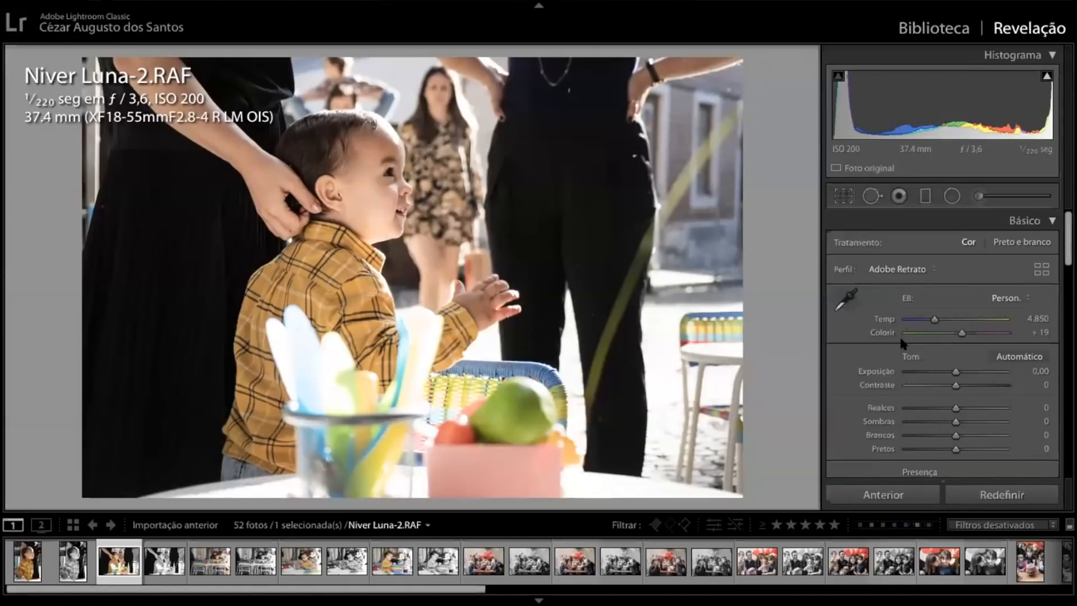
Show the Vermelho channel of the photo's tone curve
{"action": "scroll", "coordinate": [948, 340], "scroll_direction": "down", "scroll_amount": 8}
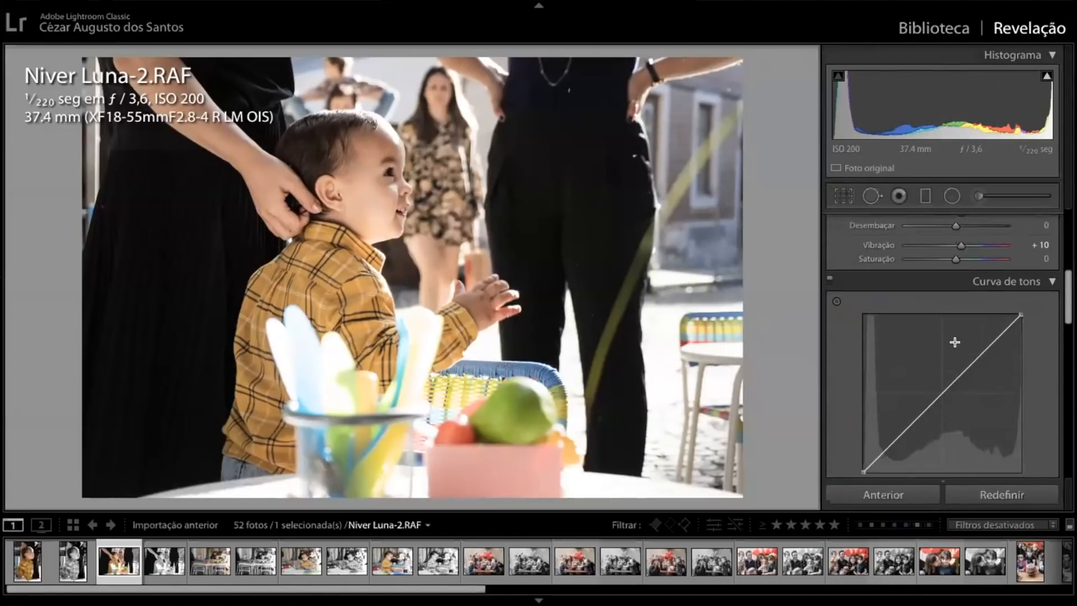
{"action": "scroll", "coordinate": [954, 342], "scroll_direction": "down", "scroll_amount": 3}
{"action": "left_click", "coordinate": [990, 363]}
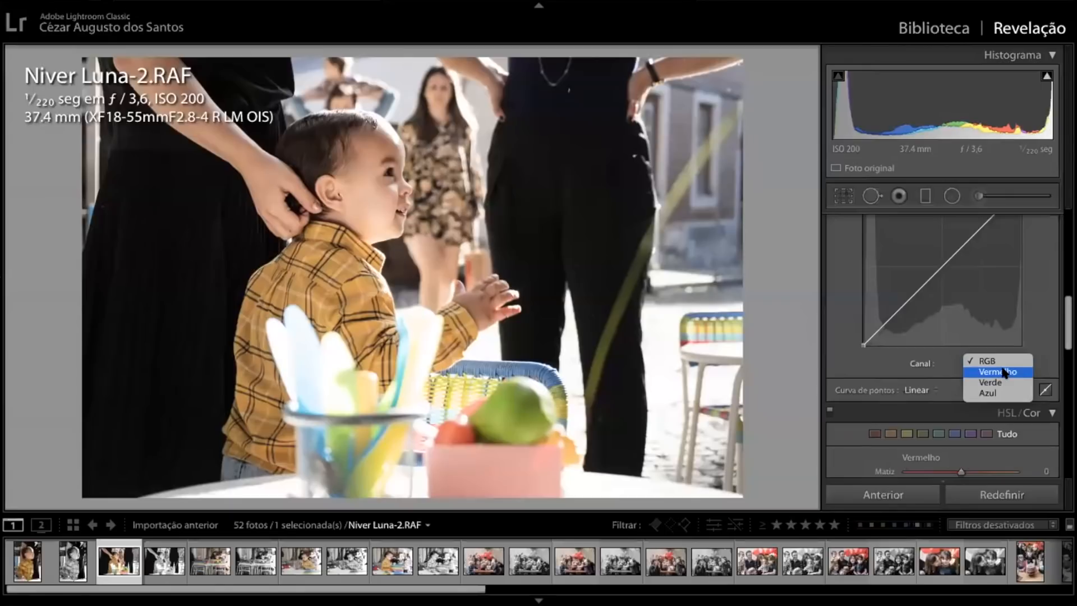
{"action": "left_click", "coordinate": [1004, 373]}
{"action": "scroll", "coordinate": [1026, 317], "scroll_direction": "up", "scroll_amount": 1}
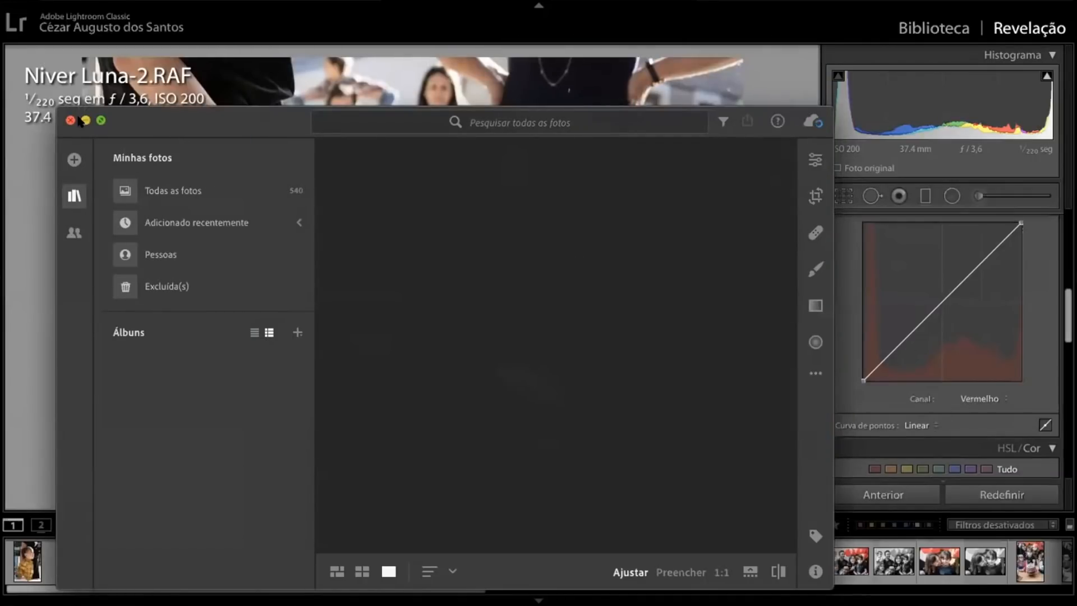
Switch to the Adobe Lightroom app and expand its window to full screen
{"action": "left_click", "coordinate": [100, 120]}
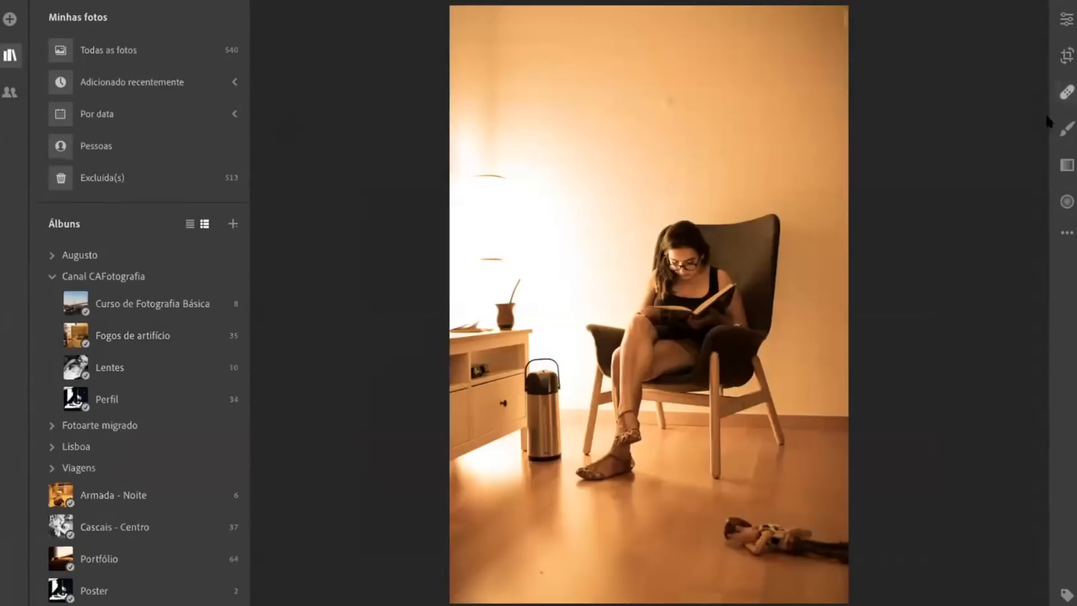
Open the photo's edit controls and show the red, green and blue channels of the Curva de pontos in turn
{"action": "left_click", "coordinate": [1068, 22]}
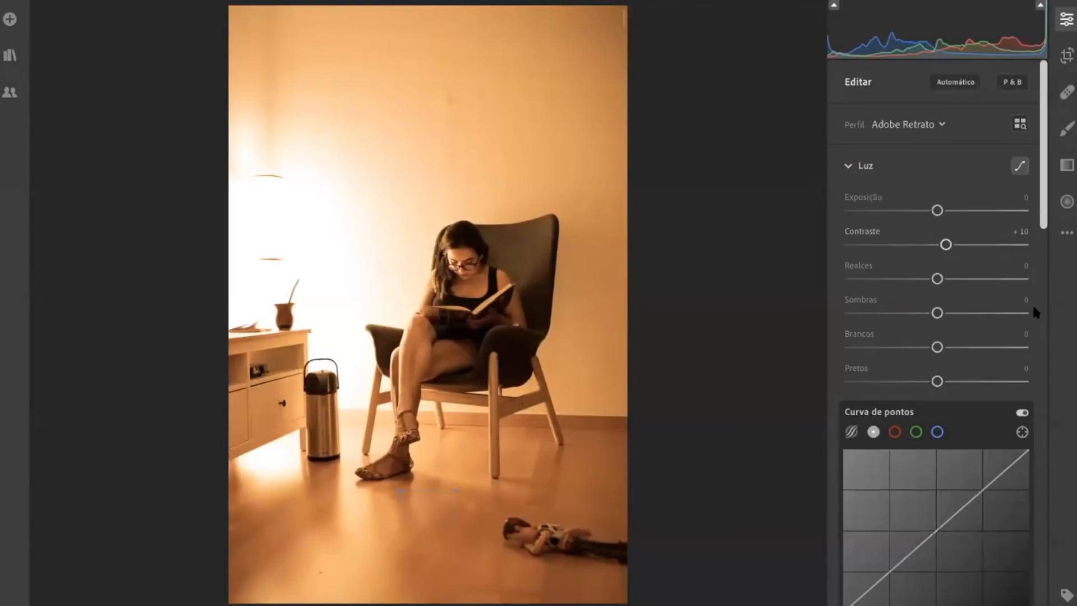
{"action": "scroll", "coordinate": [923, 390], "scroll_direction": "down", "scroll_amount": 3}
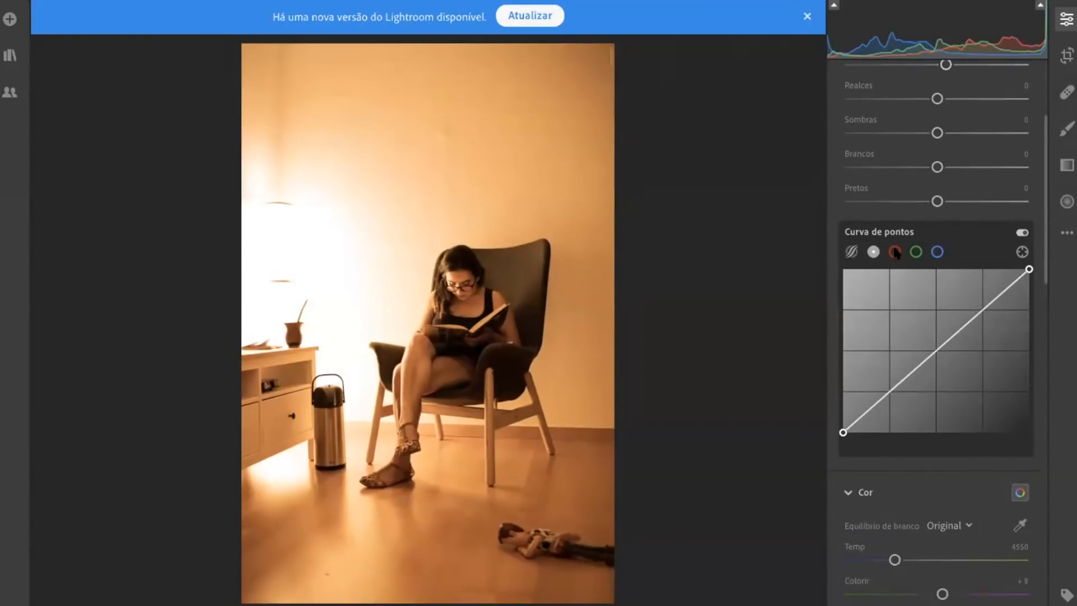
{"action": "left_click", "coordinate": [895, 253]}
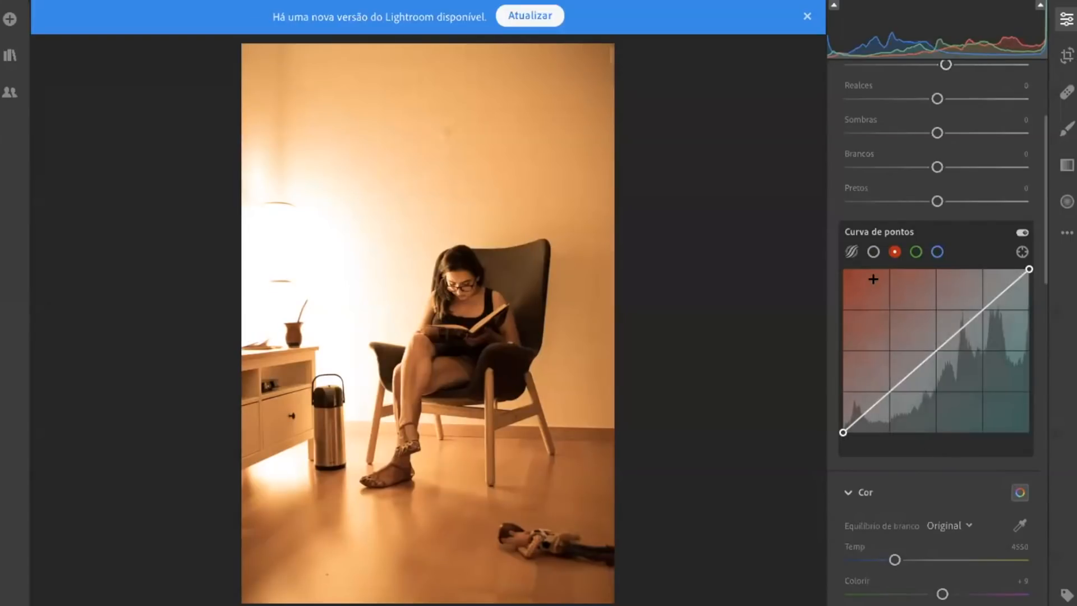
{"action": "left_click", "coordinate": [917, 252]}
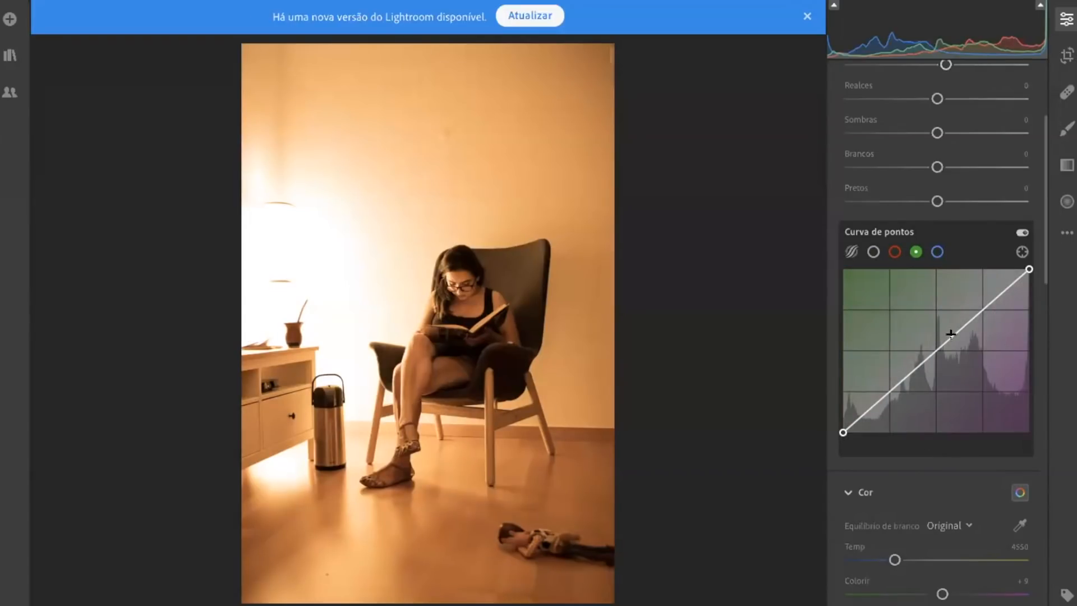
{"action": "left_click", "coordinate": [937, 252]}
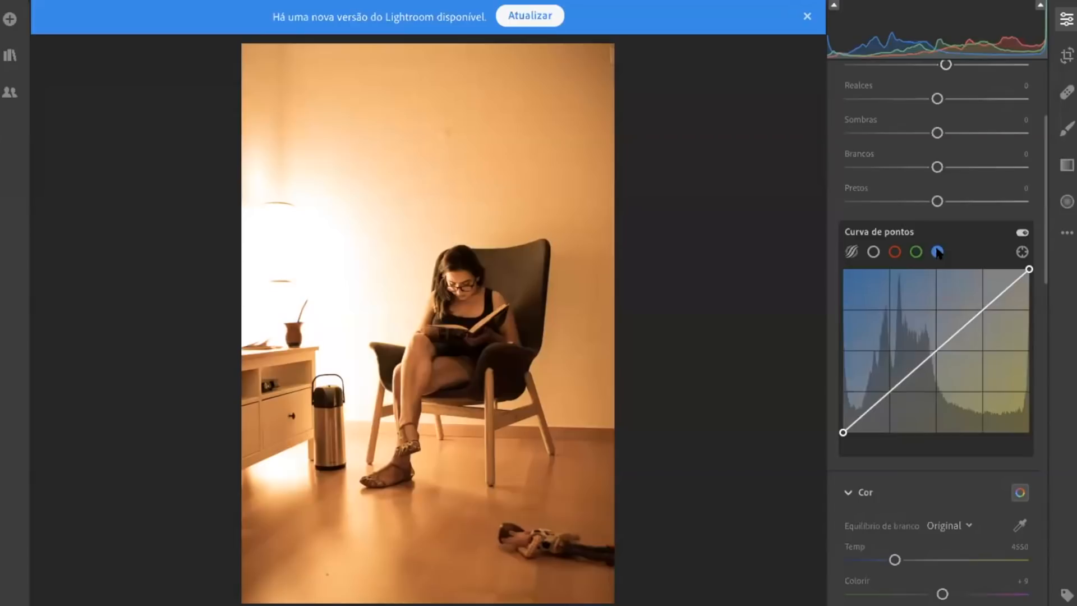
Compare the photo's tonal distribution across the red, green and blue curve channels, finishing on the red channel
{"action": "left_click", "coordinate": [893, 252]}
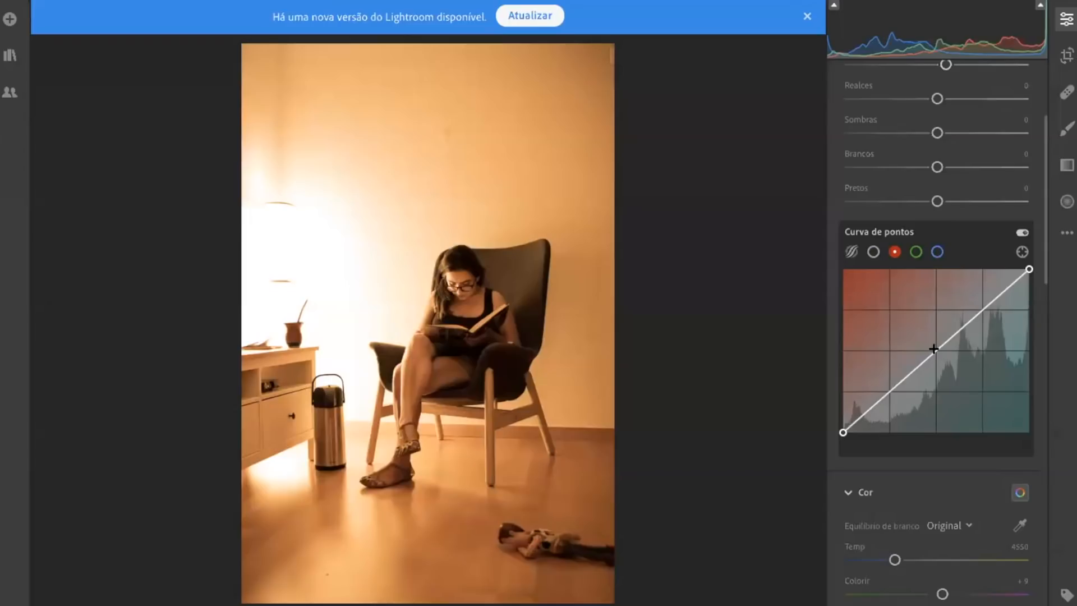
{"action": "left_click", "coordinate": [916, 252]}
{"action": "left_click", "coordinate": [937, 252]}
{"action": "left_click", "coordinate": [916, 253]}
{"action": "left_click", "coordinate": [937, 253]}
{"action": "left_click", "coordinate": [917, 253]}
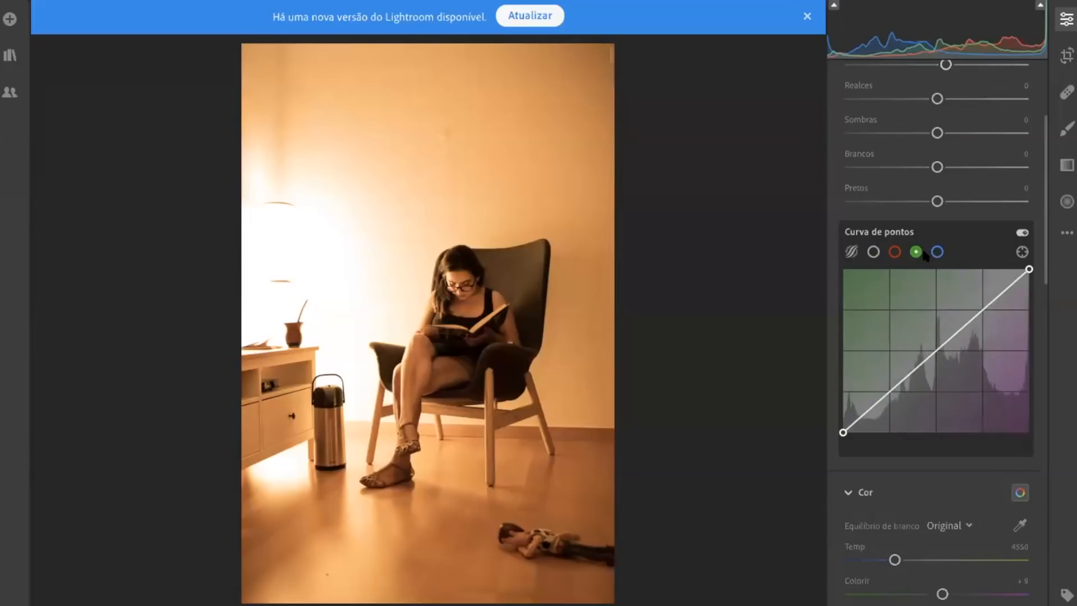
{"action": "left_click", "coordinate": [895, 254]}
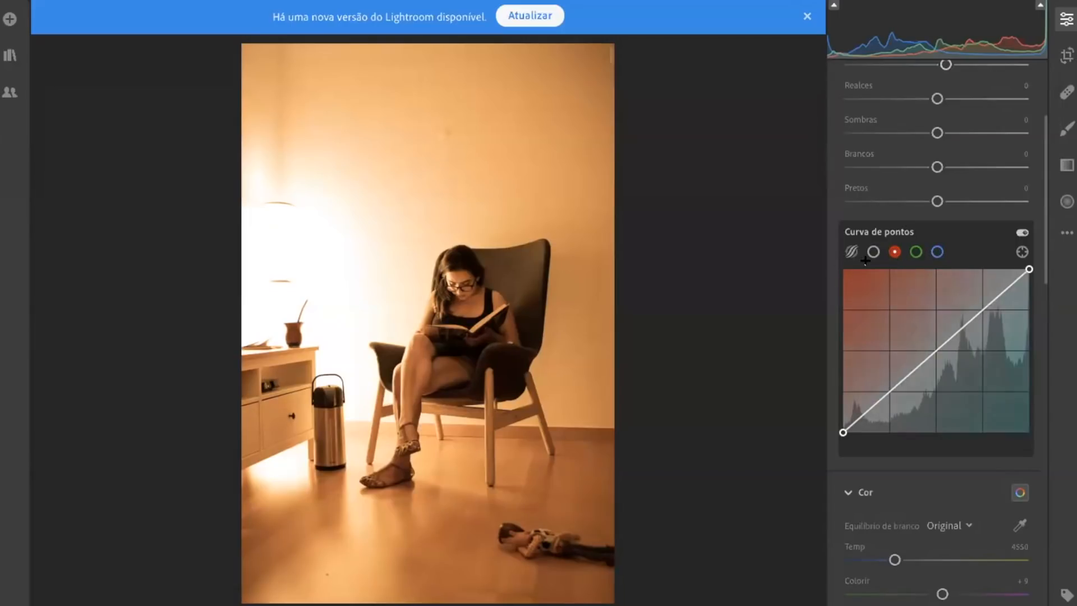
{"action": "left_click", "coordinate": [916, 252]}
{"action": "left_click", "coordinate": [937, 252]}
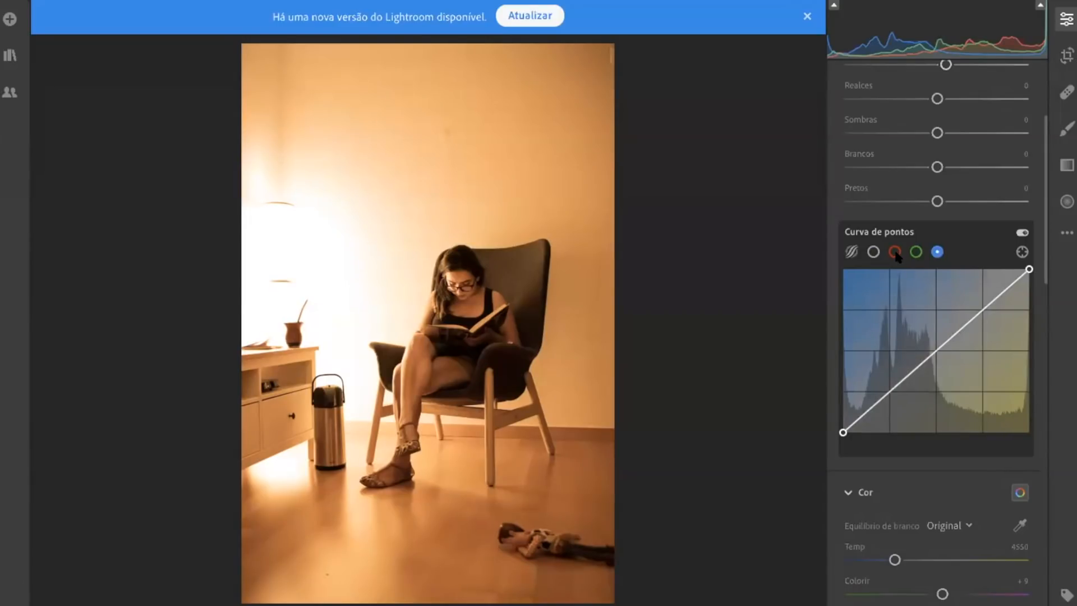
{"action": "left_click", "coordinate": [918, 253]}
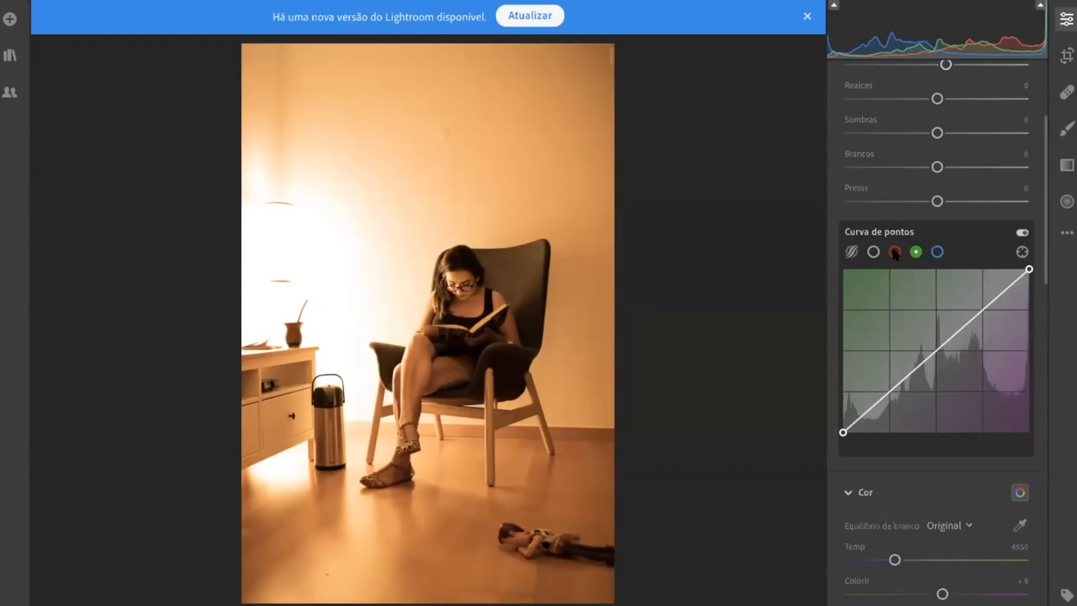
{"action": "left_click", "coordinate": [895, 253]}
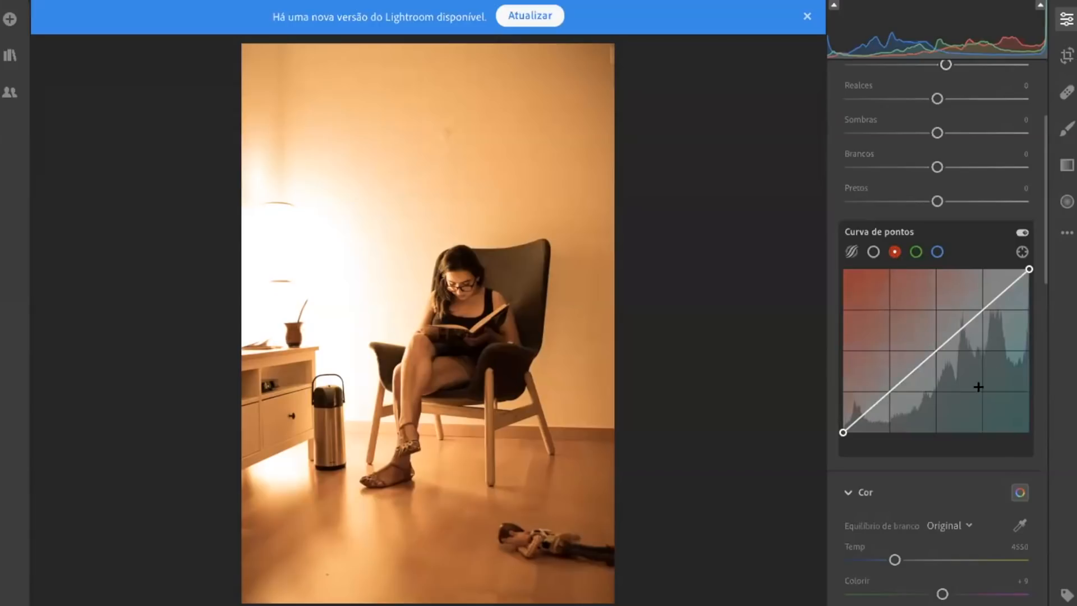
{"action": "left_click", "coordinate": [936, 252]}
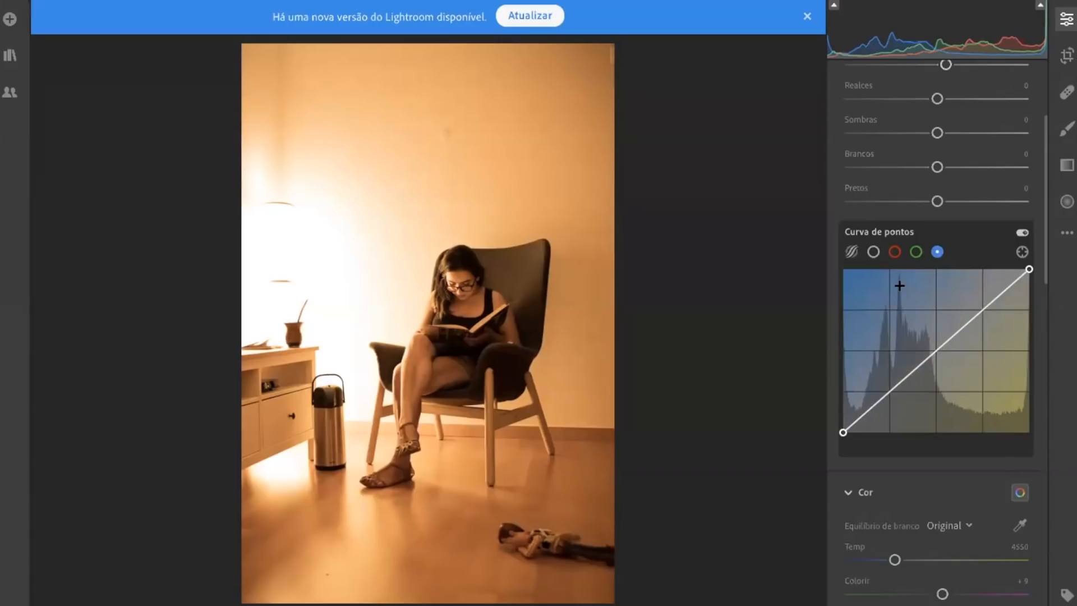
{"action": "left_click", "coordinate": [894, 253]}
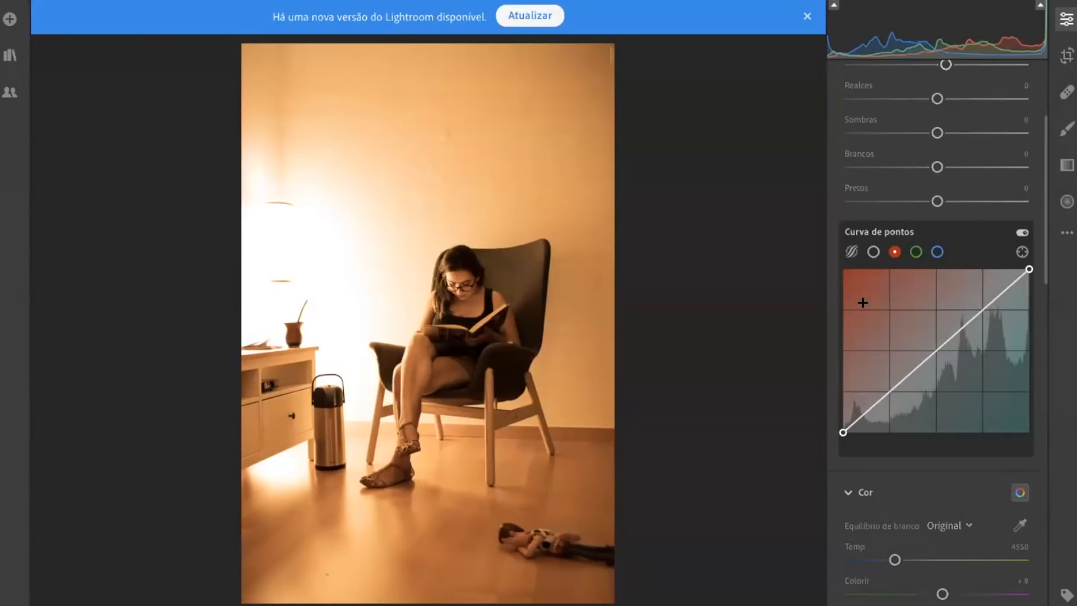
Try a midpoint on the red channel's curve and remove that point
{"action": "left_click_drag", "start_coordinate": [934, 352], "coordinate": [938, 355]}
{"action": "double_click", "coordinate": [937, 354]}
{"action": "scroll", "coordinate": [979, 271], "scroll_direction": "up", "scroll_amount": 3}
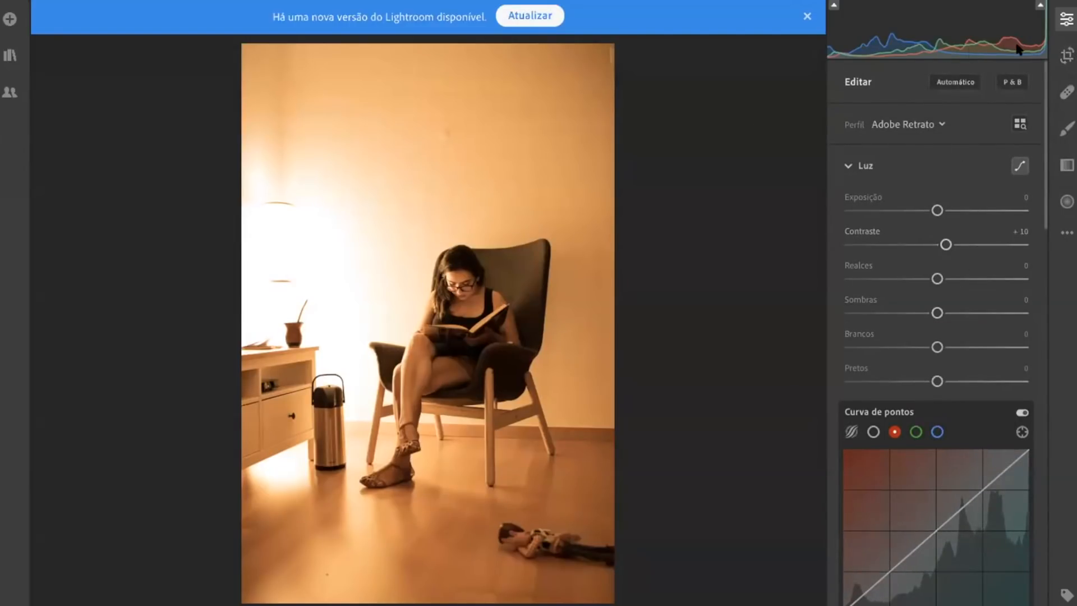
Bring up the photo's Cor settings and dismiss the notice about a new Lightroom version
{"action": "scroll", "coordinate": [965, 297], "scroll_direction": "down", "scroll_amount": 1}
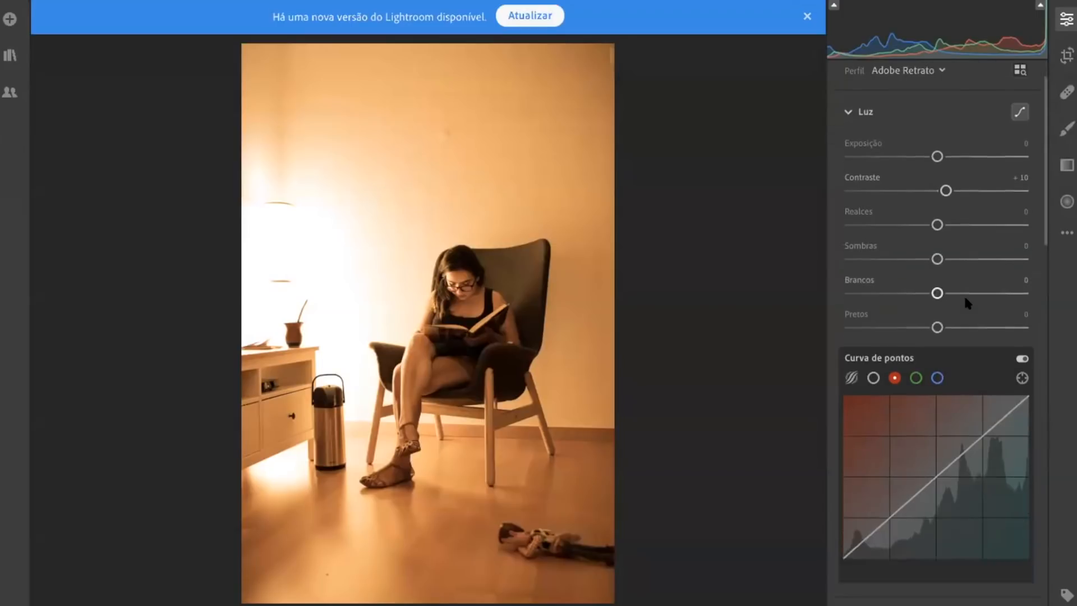
{"action": "scroll", "coordinate": [963, 295], "scroll_direction": "down", "scroll_amount": 6}
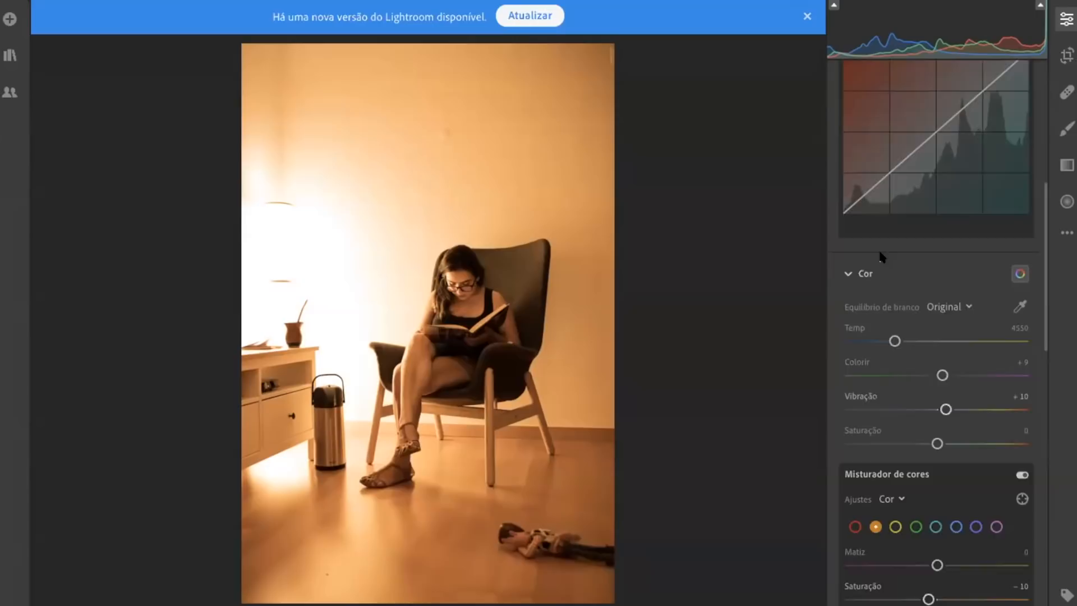
{"action": "scroll", "coordinate": [880, 253], "scroll_direction": "up", "scroll_amount": 3}
{"action": "scroll", "coordinate": [954, 332], "scroll_direction": "down", "scroll_amount": 5}
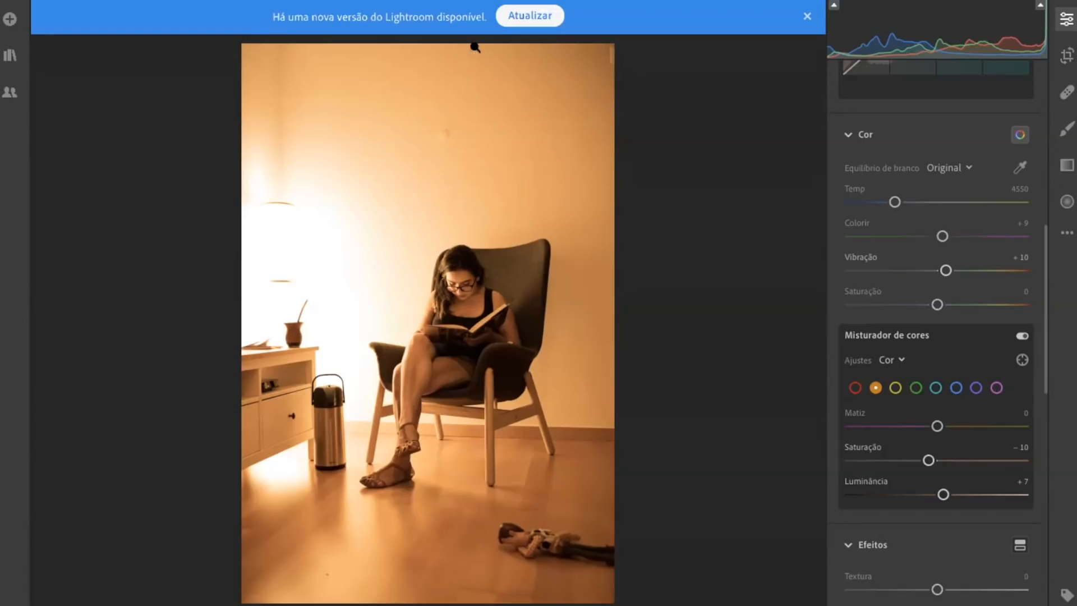
{"action": "left_click", "coordinate": [806, 18]}
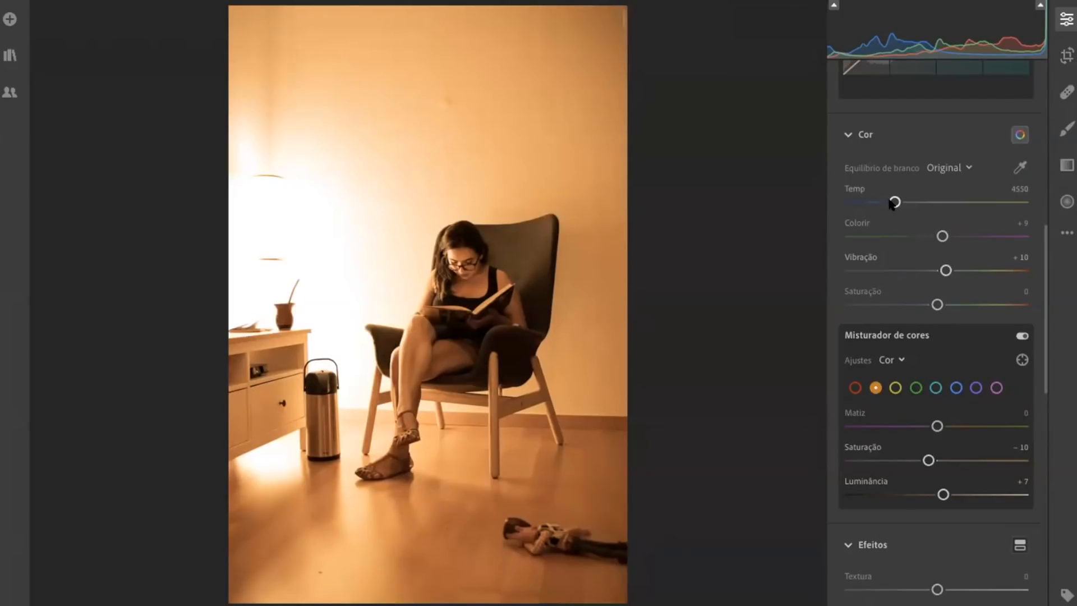
Try cooling the photo's Temp to about 2761, and return it to 4550
{"action": "left_click_drag", "start_coordinate": [892, 204], "coordinate": [863, 205]}
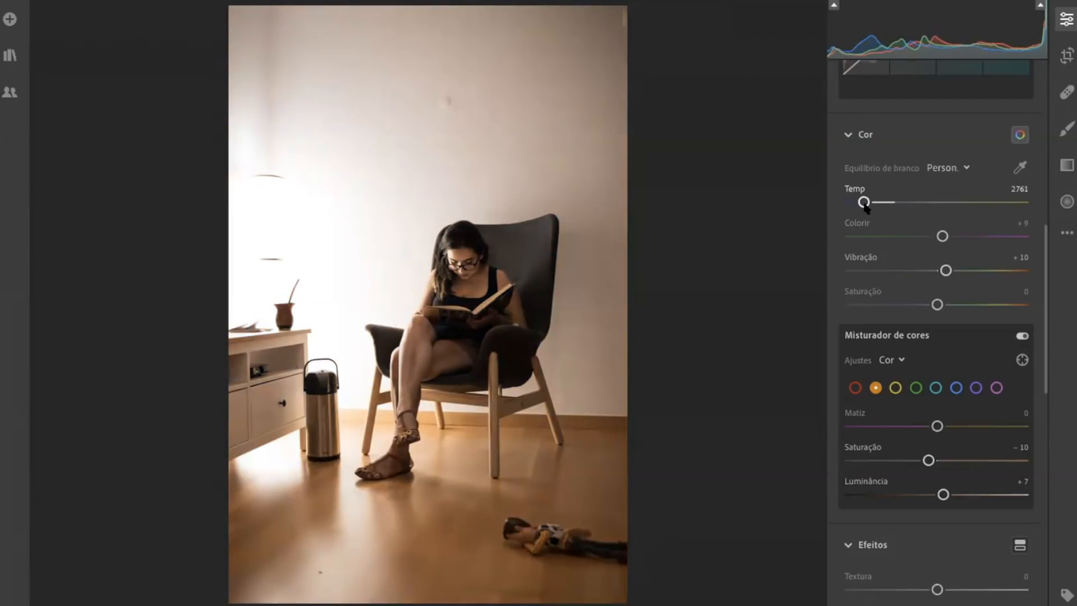
{"action": "left_click_drag", "start_coordinate": [863, 205], "coordinate": [861, 205]}
{"action": "left_click_drag", "start_coordinate": [863, 202], "coordinate": [894, 202]}
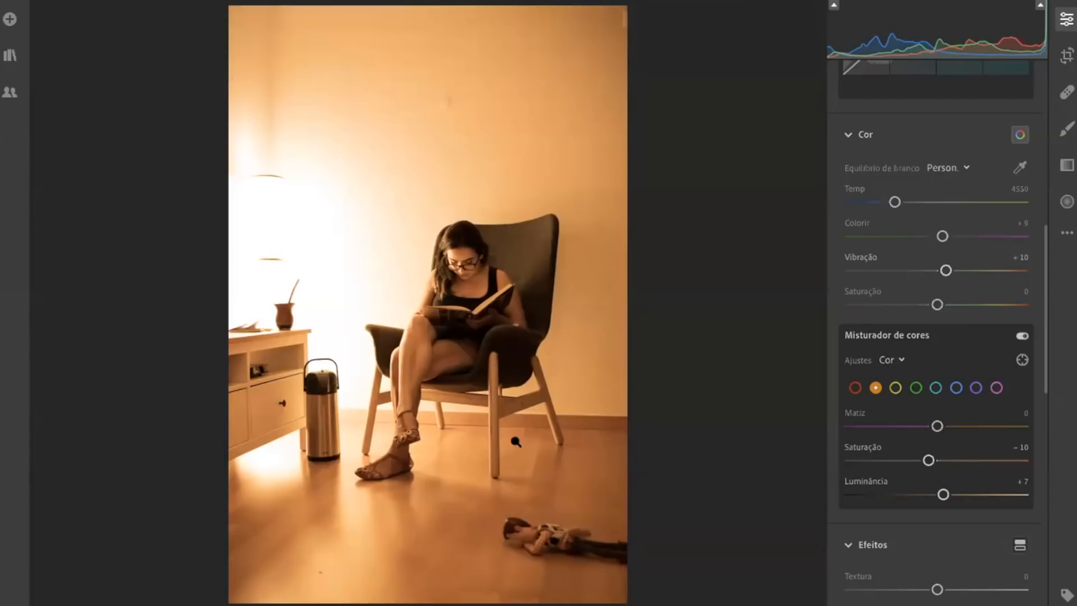
Try cooler Temp values of 2598, 2892 and 2636 on the photo, resetting the temperature to its default
{"action": "left_click_drag", "start_coordinate": [889, 201], "coordinate": [860, 205]}
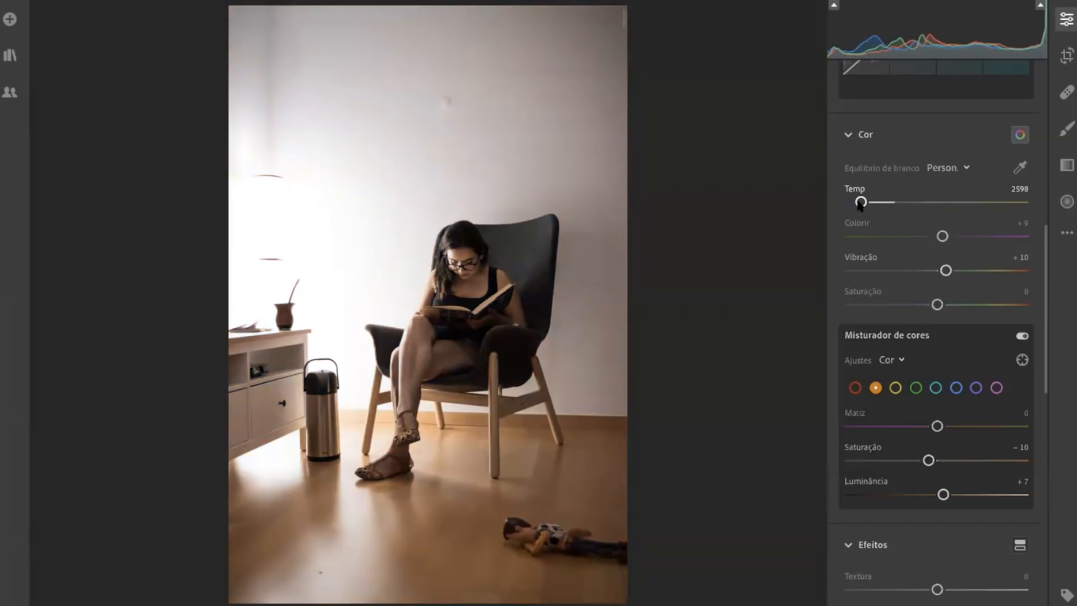
{"action": "double_click", "coordinate": [861, 202]}
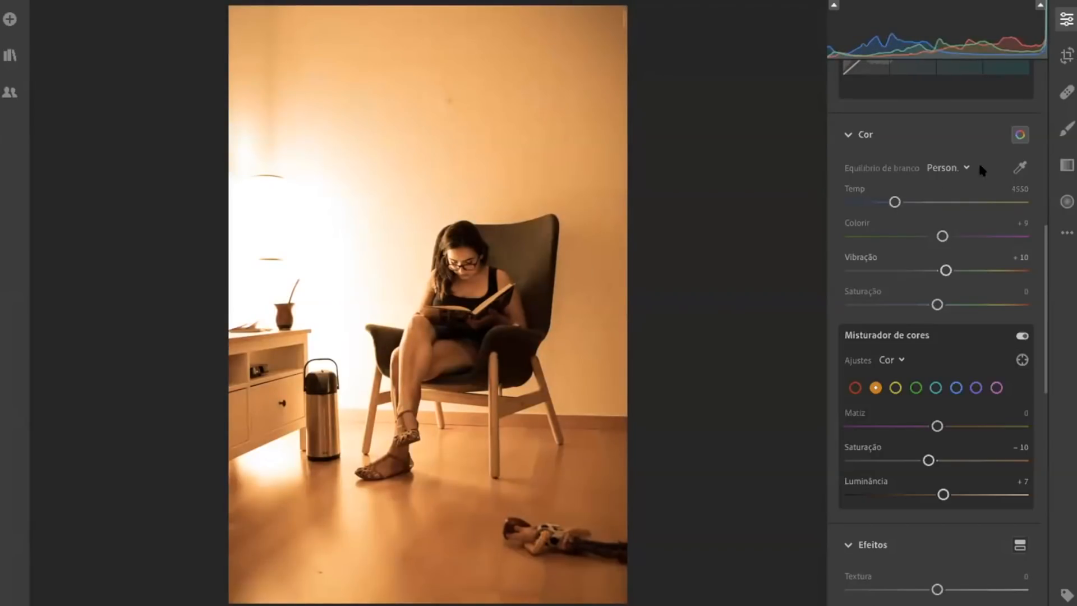
{"action": "left_click_drag", "start_coordinate": [894, 202], "coordinate": [865, 203]}
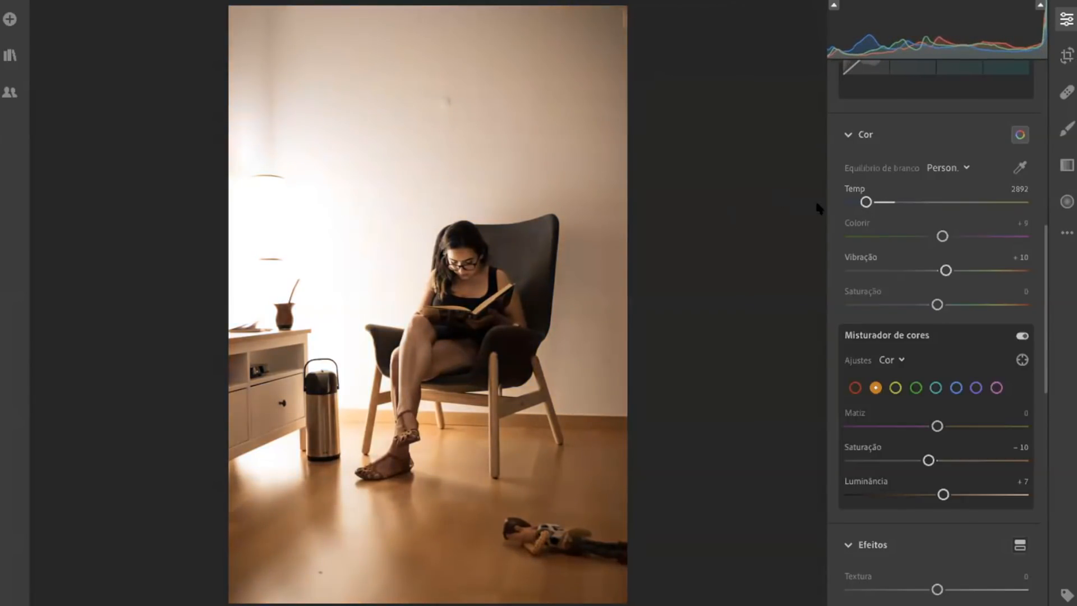
{"action": "left_click_drag", "start_coordinate": [864, 202], "coordinate": [860, 202]}
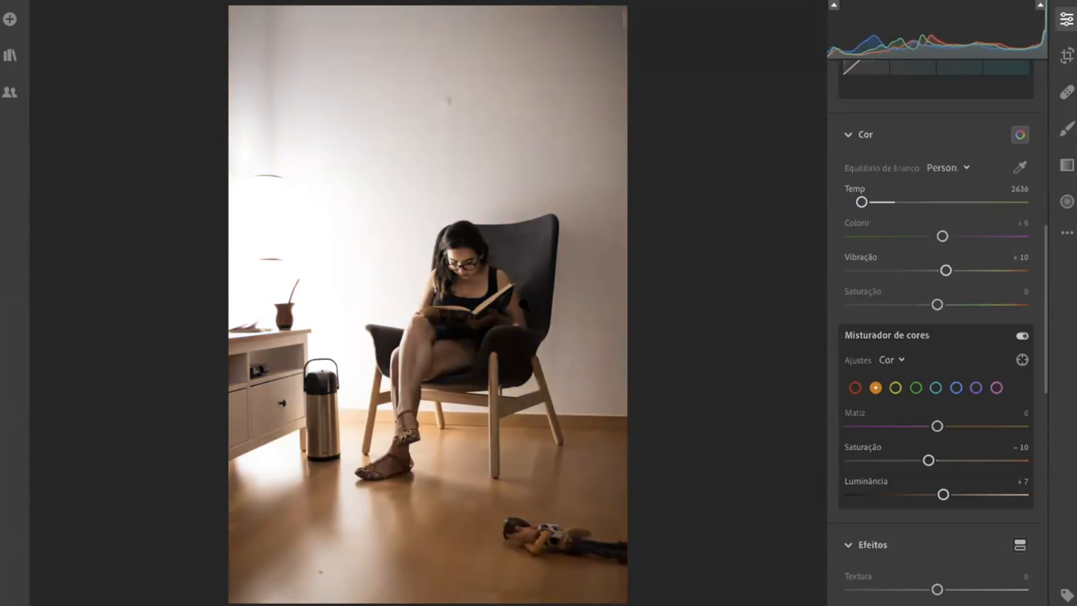
{"action": "double_click", "coordinate": [862, 202]}
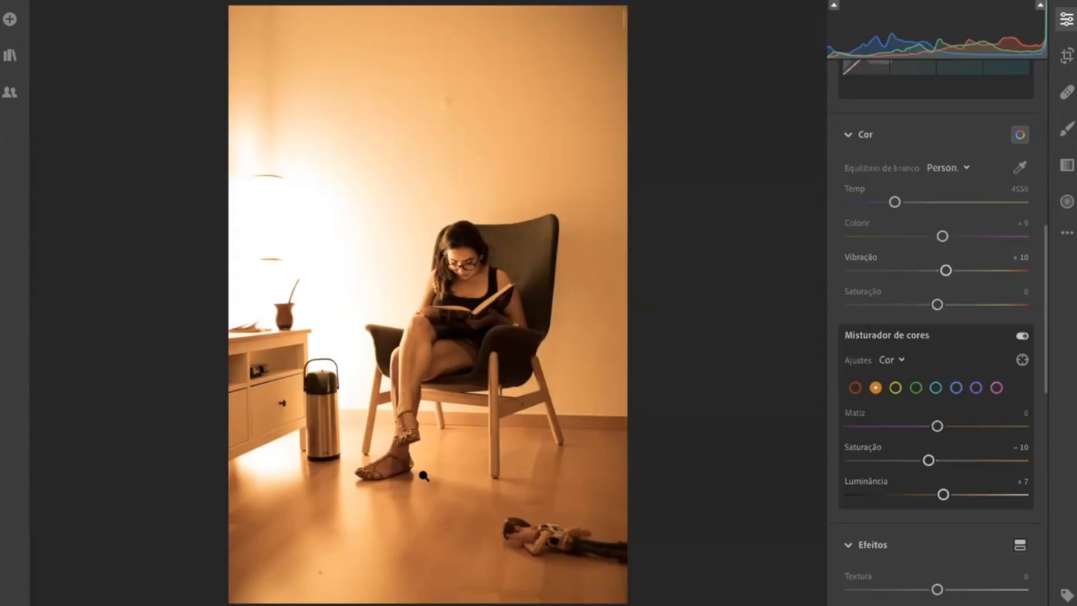
Open the Portfólio album and view its first photo with the edit controls shown
{"action": "left_click", "coordinate": [11, 56]}
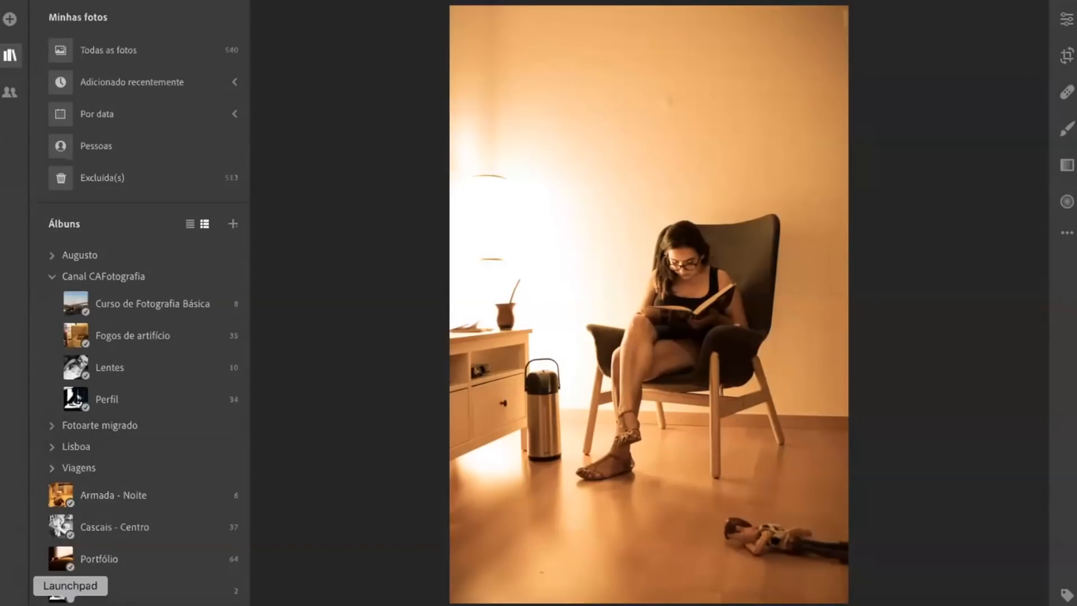
{"action": "left_click", "coordinate": [166, 545]}
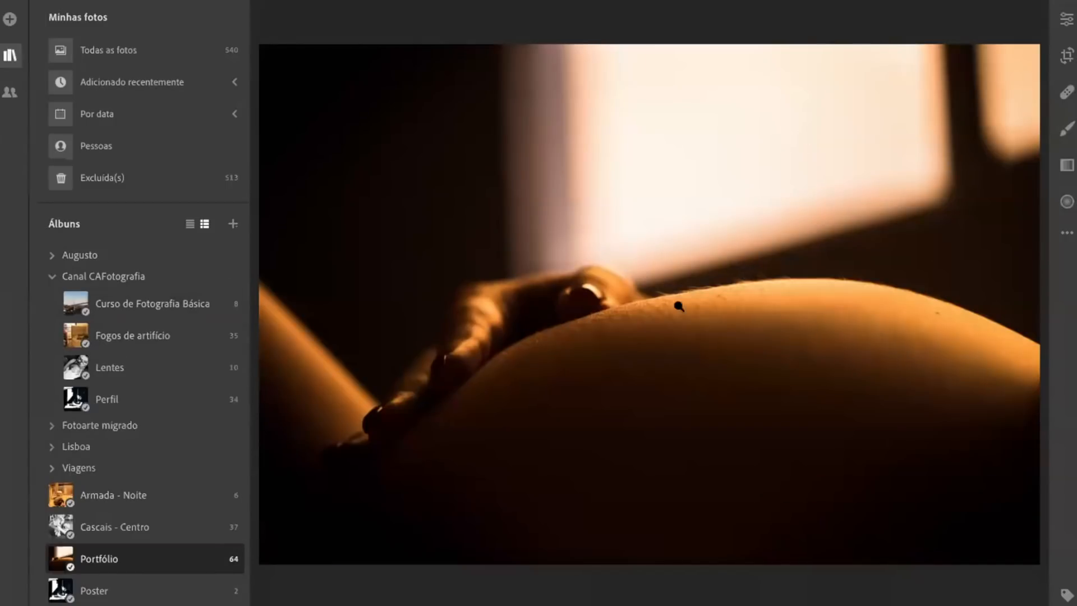
{"action": "left_click", "coordinate": [1065, 22]}
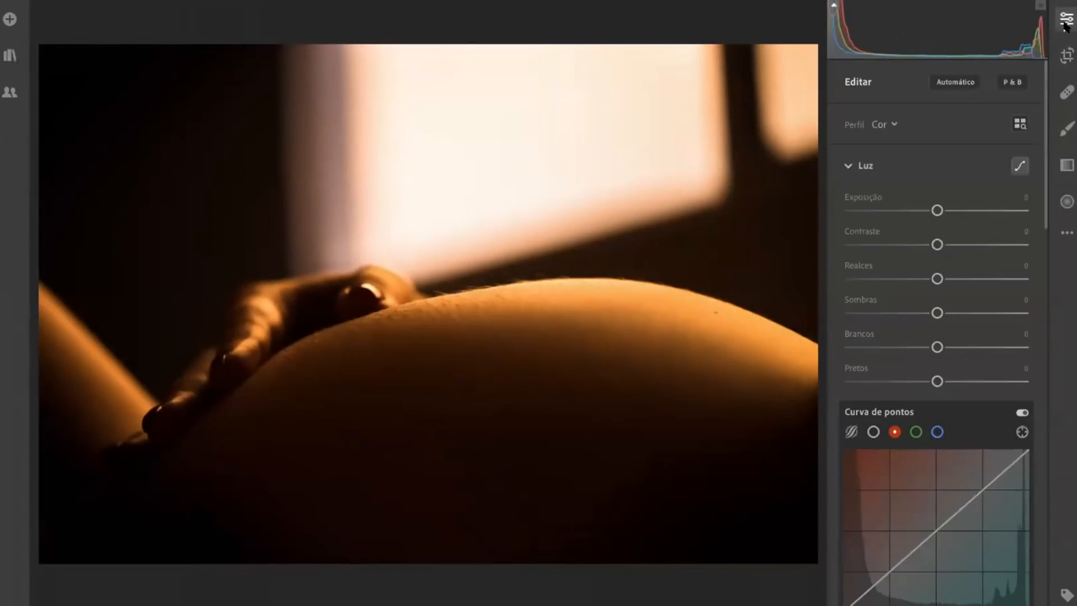
{"action": "scroll", "coordinate": [957, 212], "scroll_direction": "down", "scroll_amount": 2}
{"action": "scroll", "coordinate": [954, 216], "scroll_direction": "up", "scroll_amount": 2}
Show the album as a photo grid and open the wedding couple beside the lamp with the edit controls shown
{"action": "key", "text": "g"}
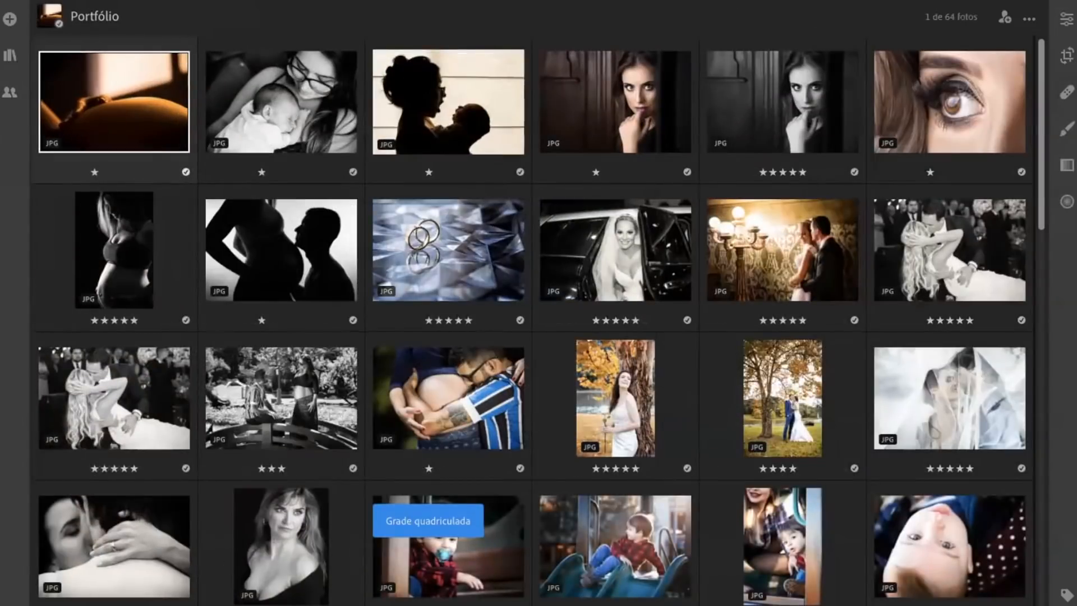
{"action": "key", "text": "g"}
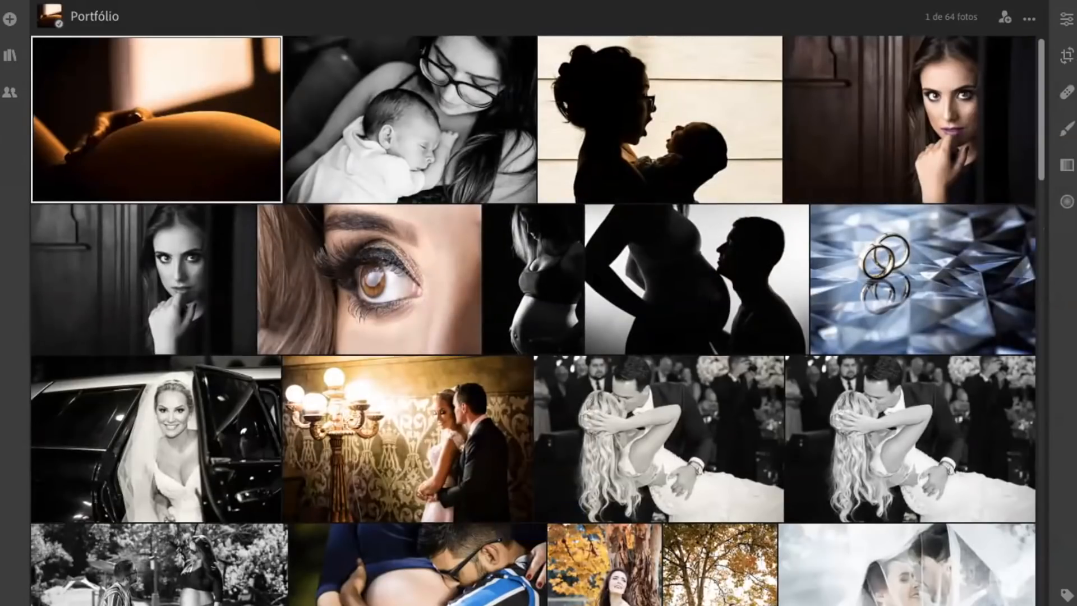
{"action": "double_click", "coordinate": [423, 457]}
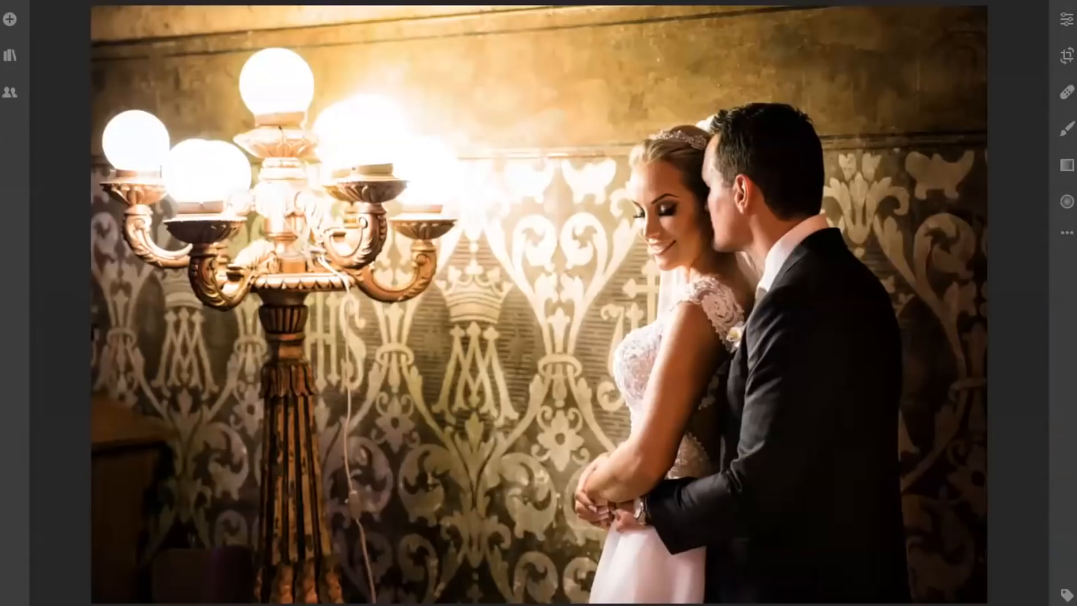
{"action": "left_click", "coordinate": [1066, 21]}
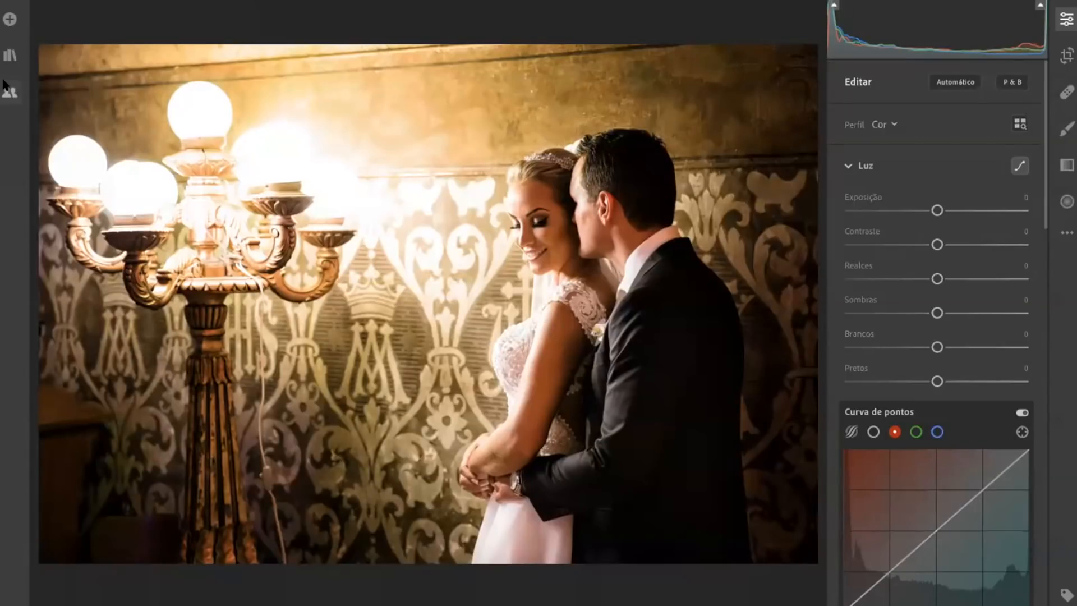
Return to the Portfólio photo grid and open the portrait of the seated woman in black with her hands on her knees
{"action": "key", "text": "g"}
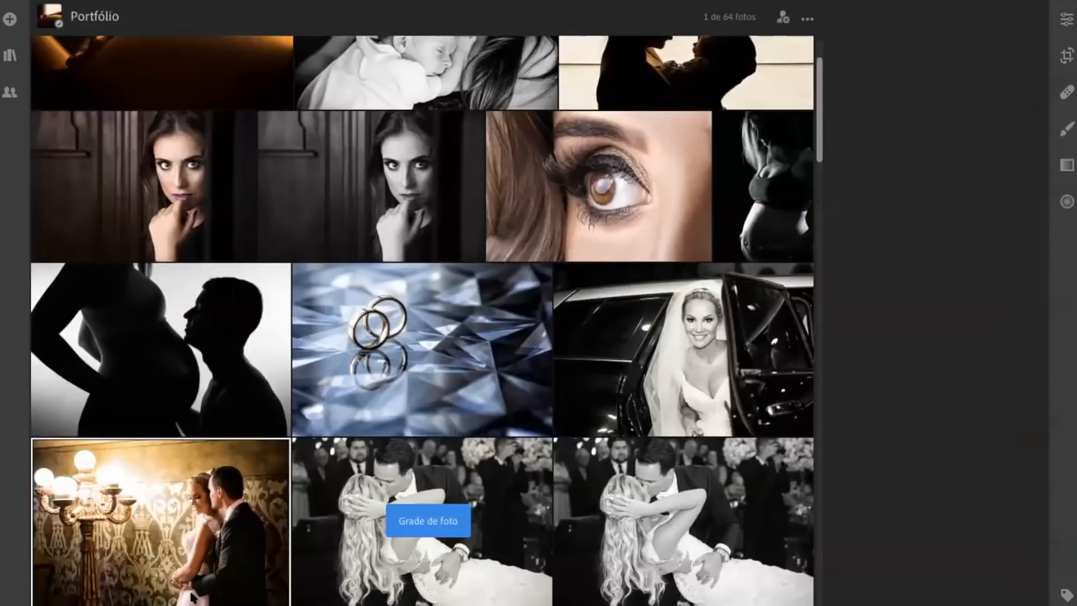
{"action": "scroll", "coordinate": [770, 501], "scroll_direction": "down", "scroll_amount": 5}
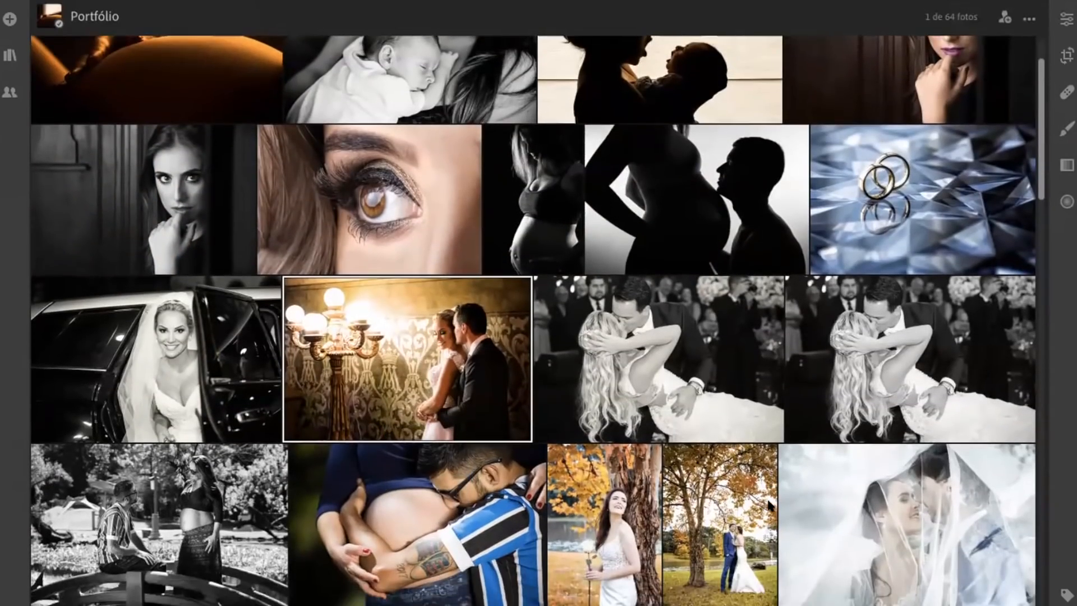
{"action": "scroll", "coordinate": [766, 518], "scroll_direction": "down", "scroll_amount": 14}
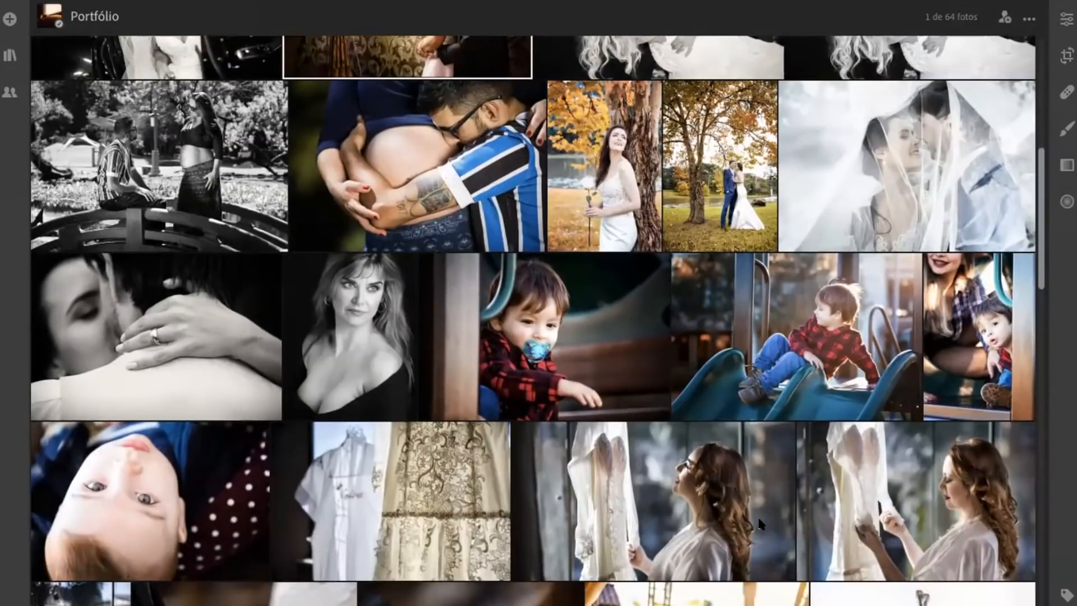
{"action": "scroll", "coordinate": [753, 522], "scroll_direction": "down", "scroll_amount": 7}
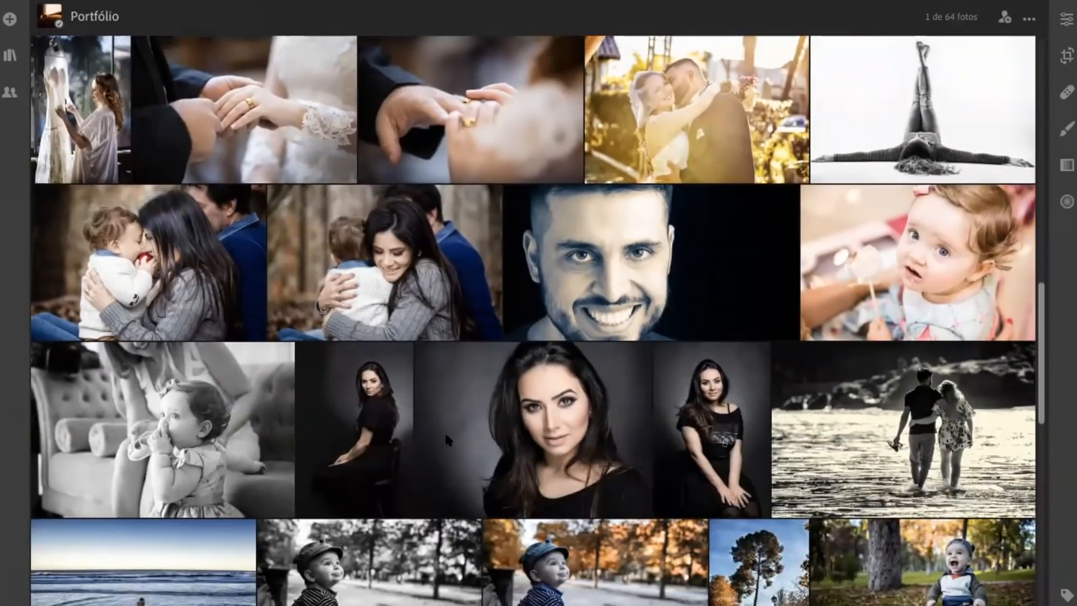
{"action": "double_click", "coordinate": [730, 408]}
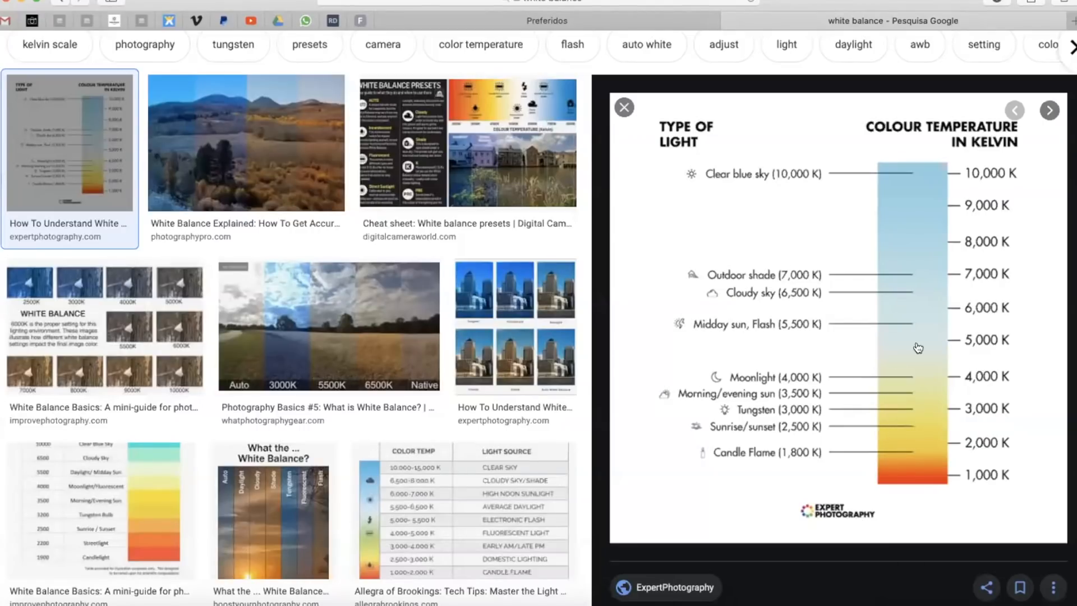
In the browser's white balance image results, open the Allegra of Brookings colour temperature chart and find the table in its source article
{"action": "left_click", "coordinate": [389, 512]}
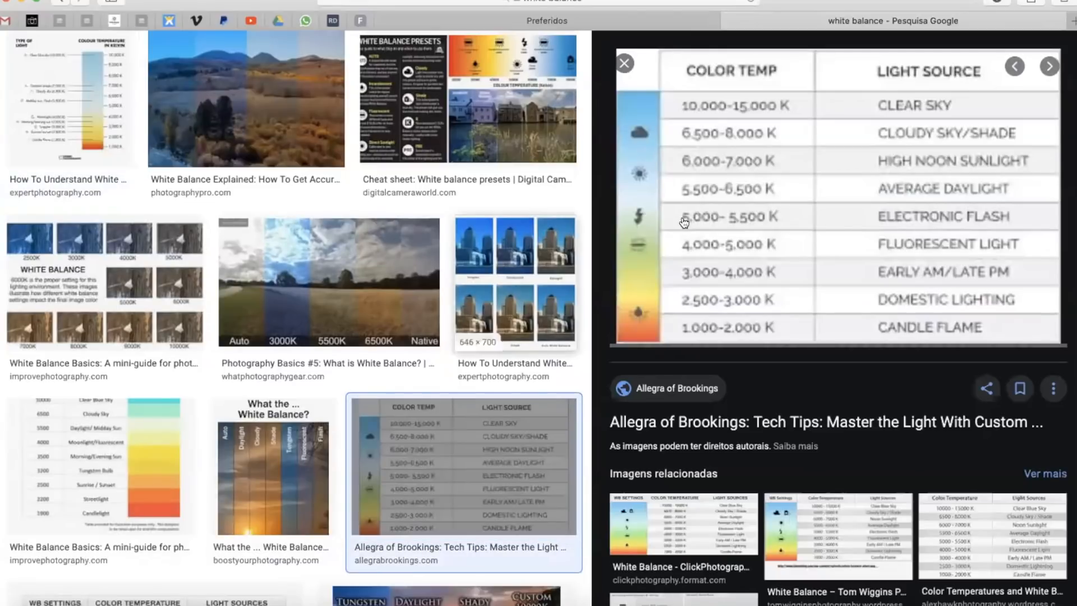
{"action": "left_click", "coordinate": [641, 198]}
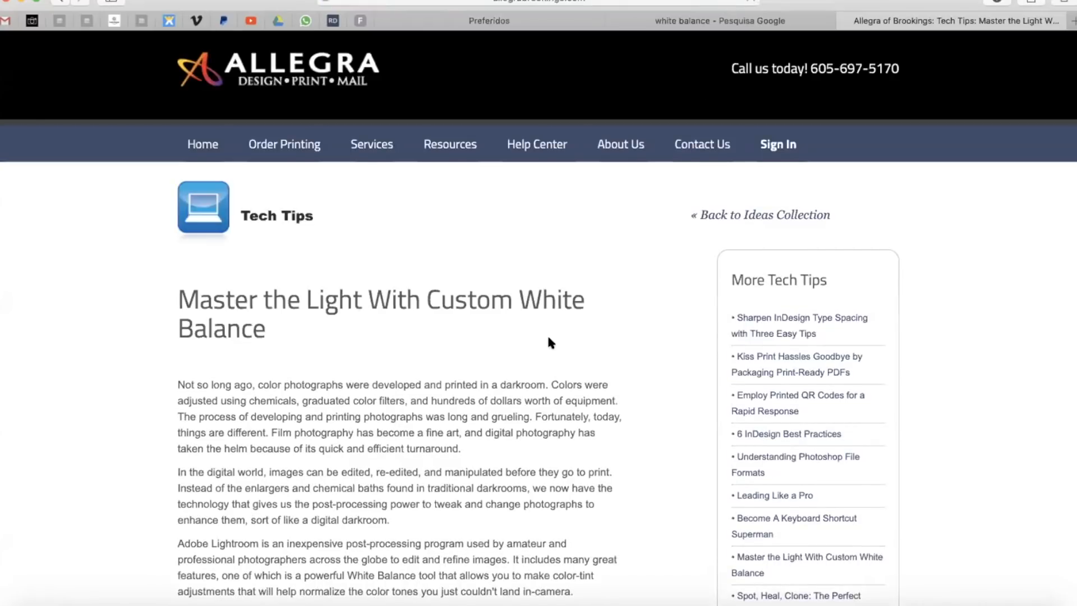
{"action": "scroll", "coordinate": [568, 288], "scroll_direction": "down", "scroll_amount": 10}
{"action": "scroll", "coordinate": [546, 353], "scroll_direction": "down", "scroll_amount": 3}
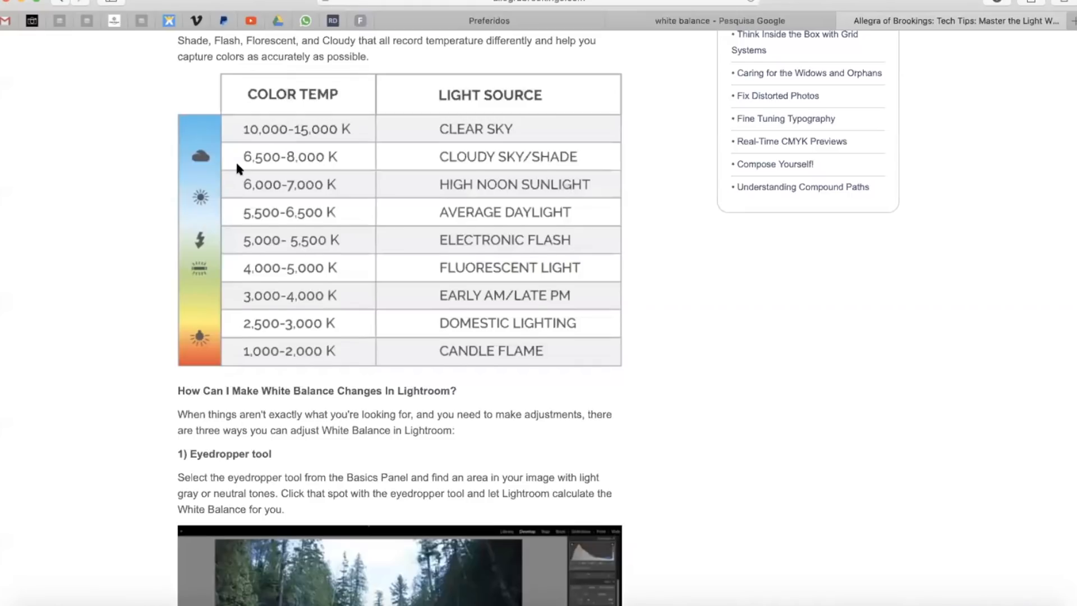
{"action": "scroll", "coordinate": [238, 167], "scroll_direction": "down", "scroll_amount": 6}
{"action": "scroll", "coordinate": [238, 166], "scroll_direction": "up", "scroll_amount": 15}
{"action": "scroll", "coordinate": [179, 580], "scroll_direction": "down", "scroll_amount": 3}
{"action": "scroll", "coordinate": [217, 498], "scroll_direction": "down", "scroll_amount": 12}
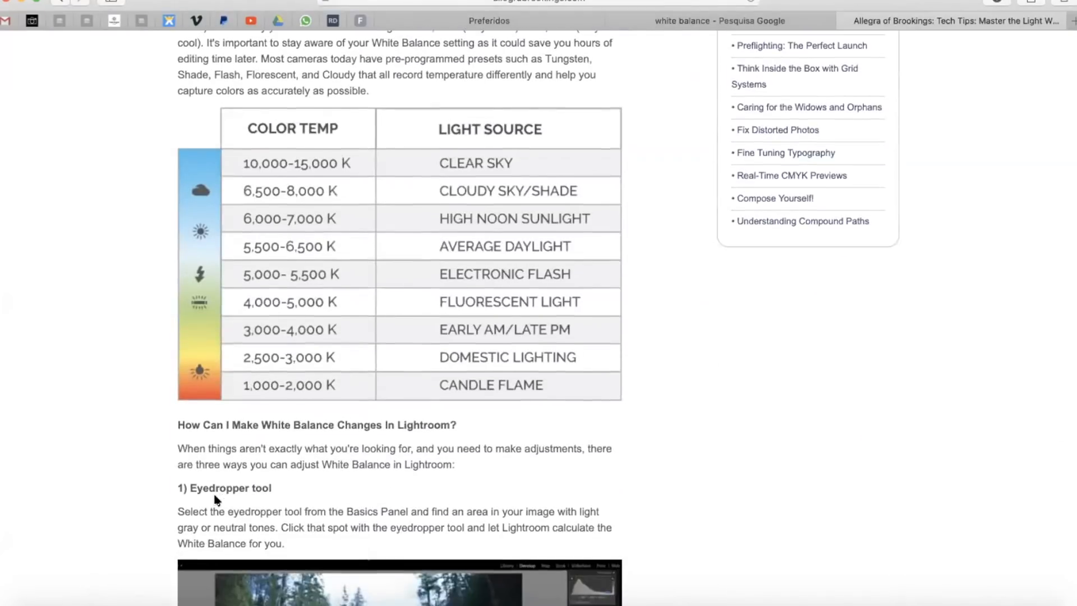
Enlarge the article's colour temperature table and examine its rows from clear sky down to candle flame
{"action": "key", "text": "super+plus"}
{"action": "key", "text": "super+plus"}
{"action": "key", "text": "super+plus"}
{"action": "key", "text": "super+plus"}
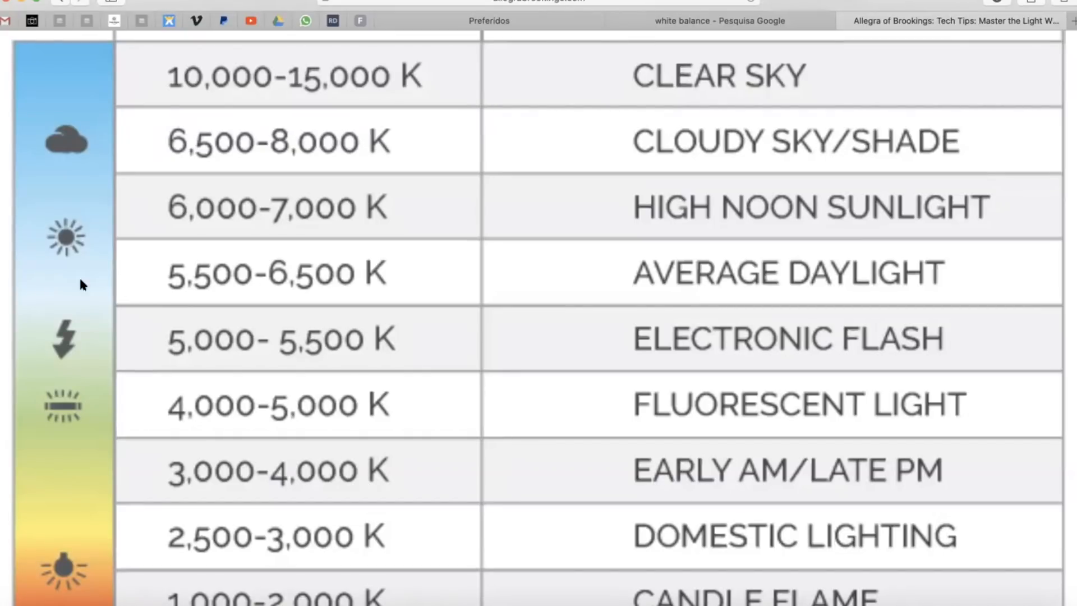
{"action": "scroll", "coordinate": [104, 261], "scroll_direction": "up", "scroll_amount": 1}
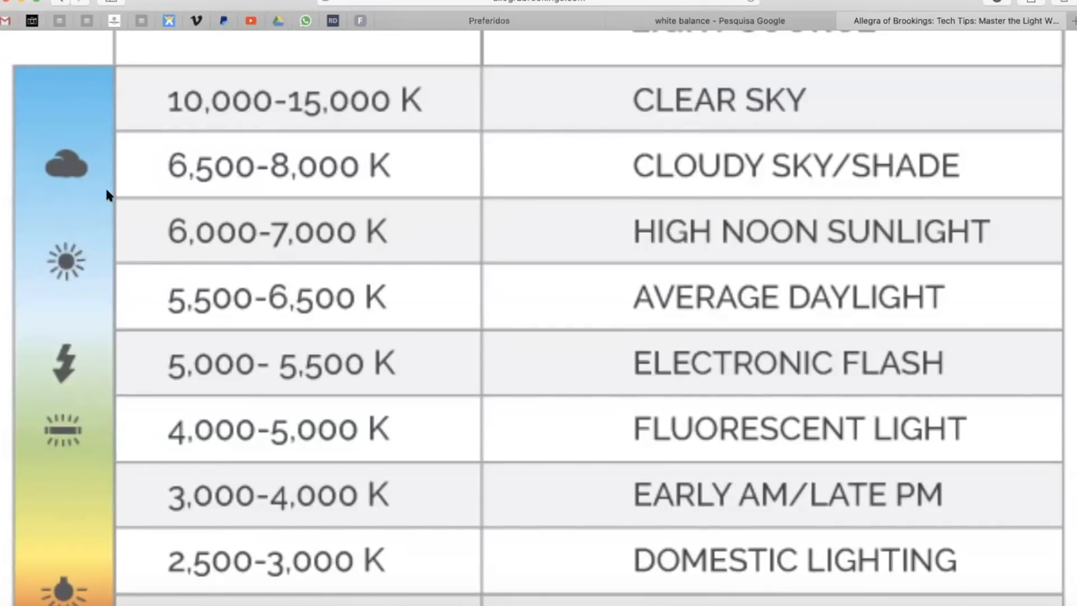
{"action": "scroll", "coordinate": [94, 301], "scroll_direction": "down", "scroll_amount": 5}
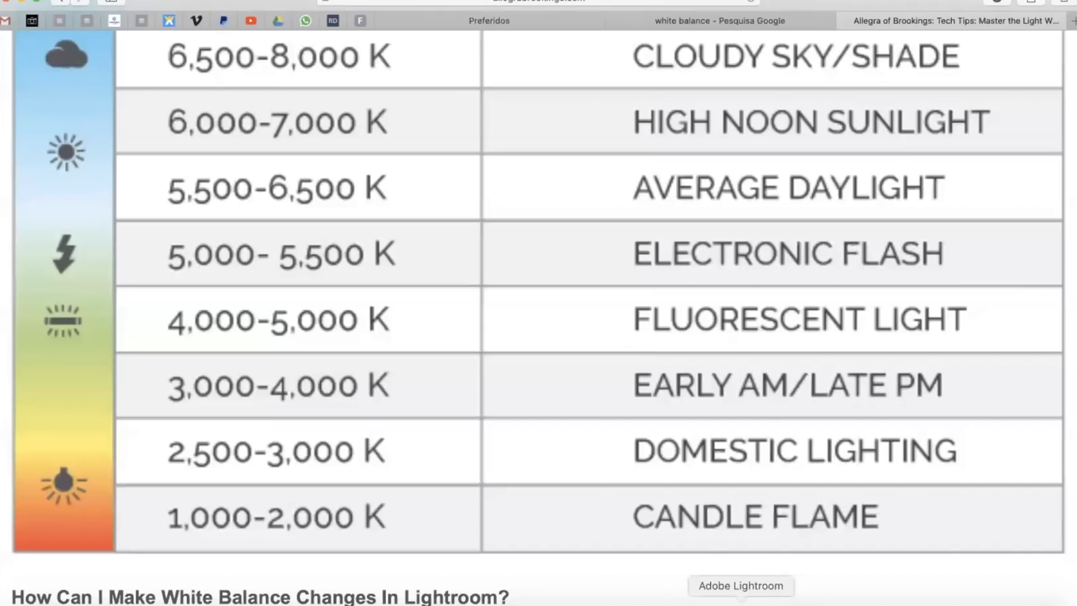
Switch to Adobe Lightroom to show the seated woman's portrait, and switch to Zoom
{"action": "left_click", "coordinate": [741, 603]}
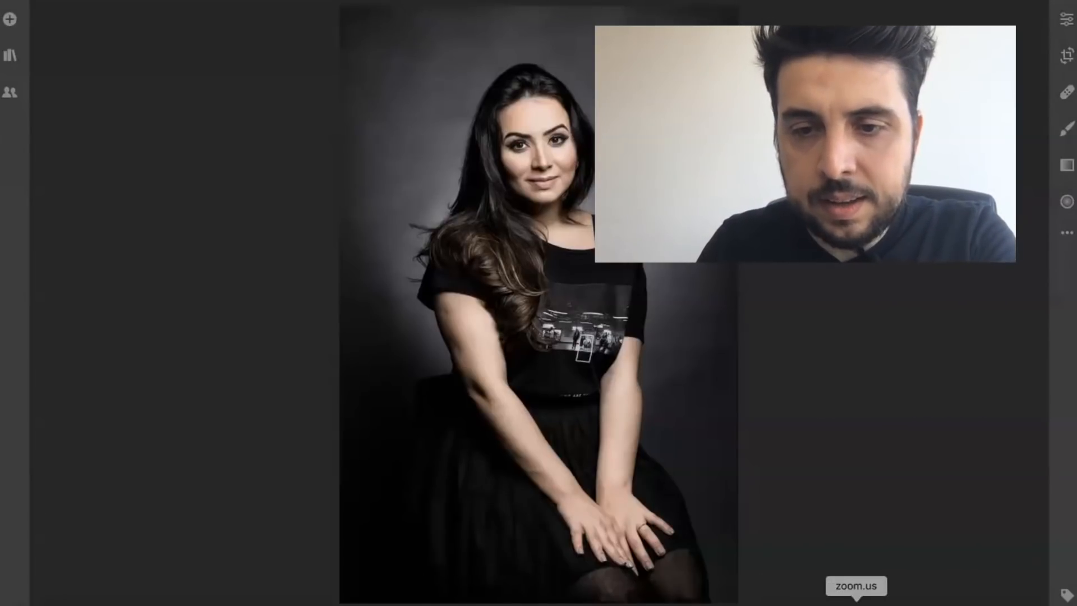
{"action": "left_click", "coordinate": [856, 605]}
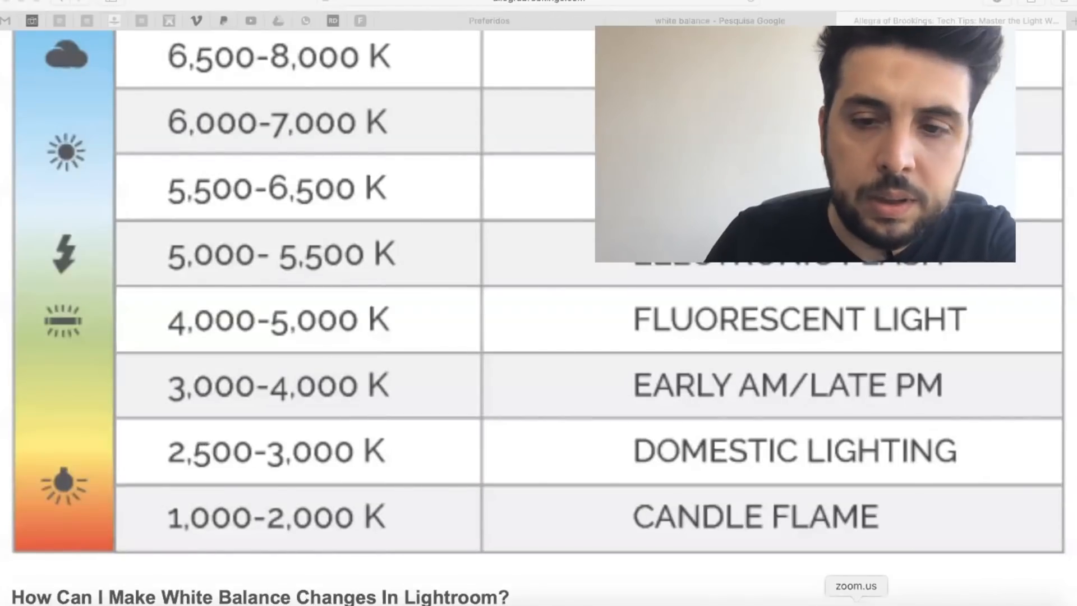
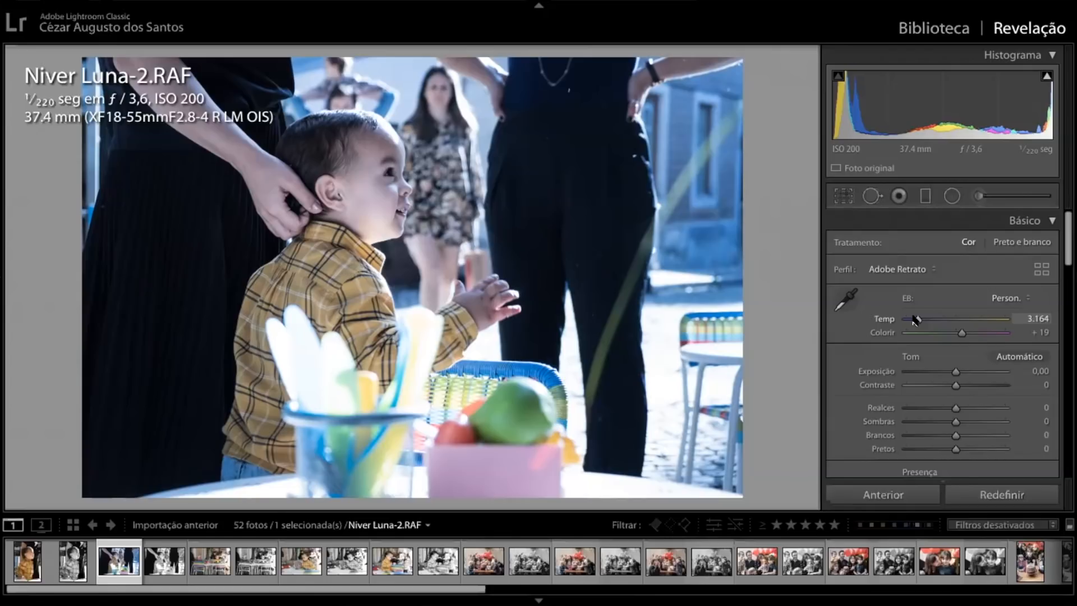
Set the boy photo's temperature to 4,850, raise its tint to +64 and return the tint to +19
{"action": "left_click_drag", "start_coordinate": [917, 320], "coordinate": [977, 335]}
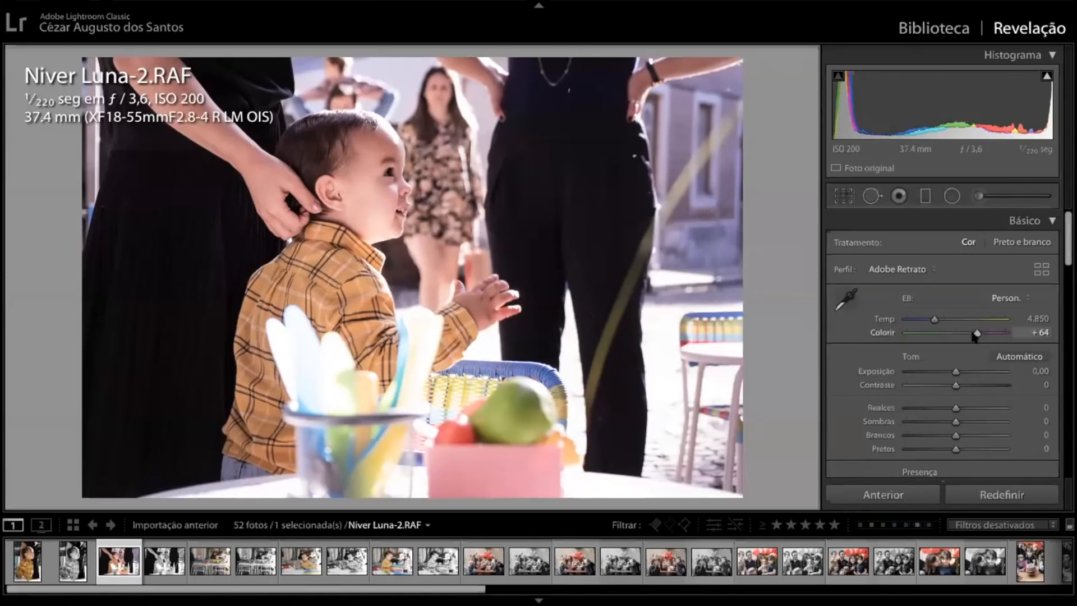
{"action": "left_click_drag", "start_coordinate": [978, 335], "coordinate": [897, 346]}
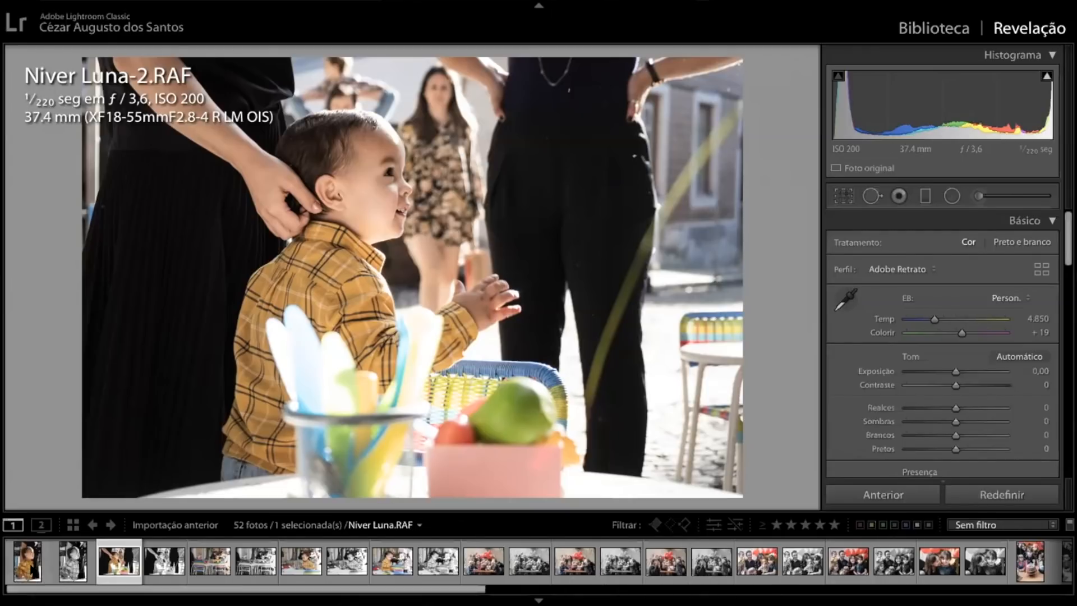
Compare the first birthday photos with their black-and-white copies and label the vertical colour portrait of the boy in yellow plaid yellow
{"action": "left_click", "coordinate": [29, 565]}
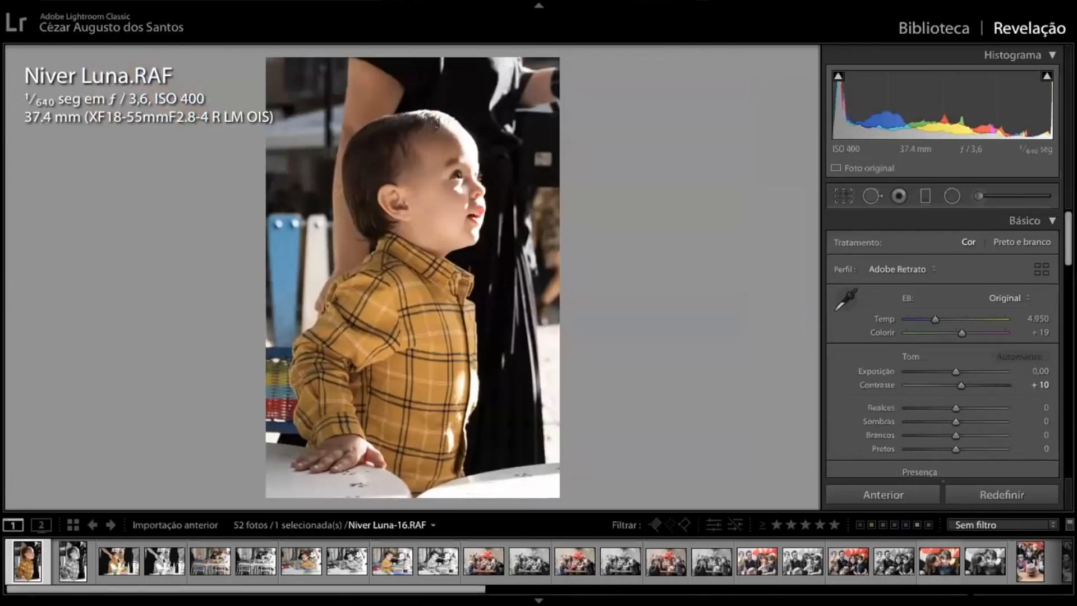
{"action": "key", "text": "Right"}
{"action": "key", "text": "Right"}
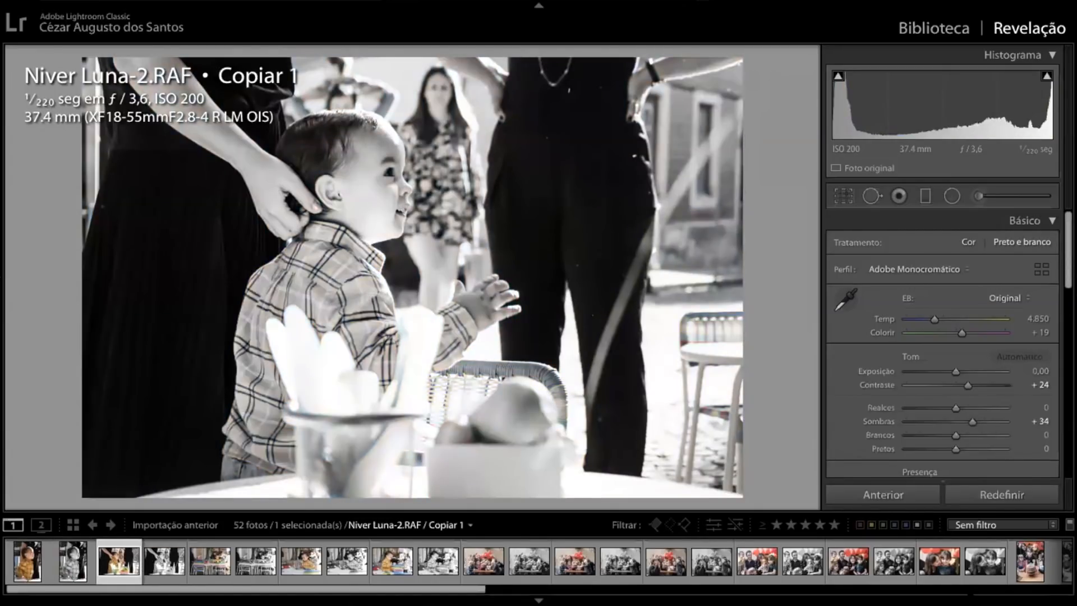
{"action": "key", "text": "Left"}
{"action": "key", "text": "Left"}
{"action": "key", "text": "Right"}
{"action": "key", "text": "Right"}
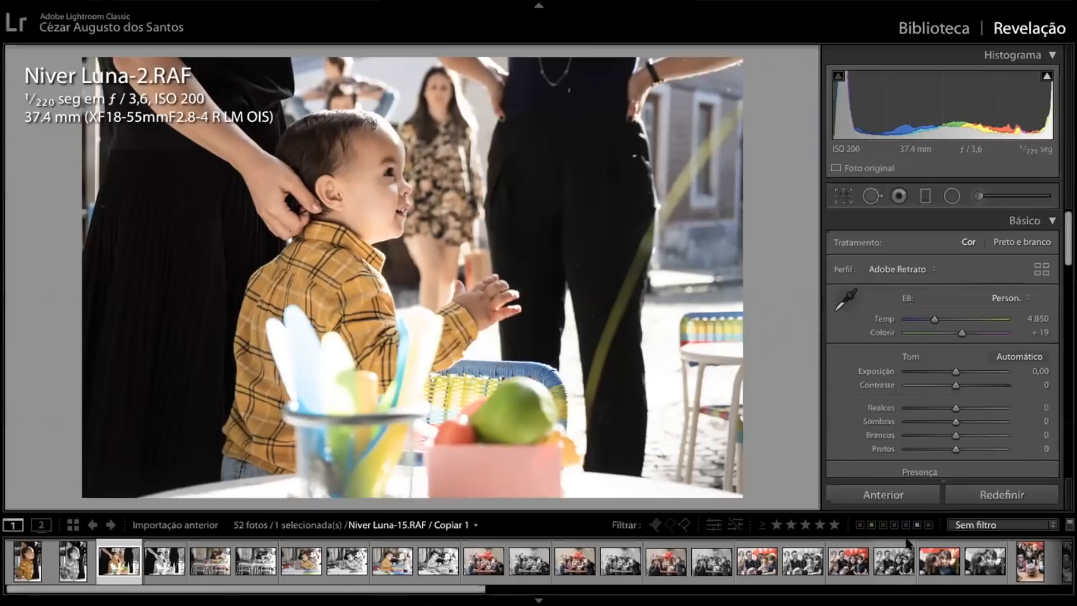
{"action": "key", "text": "Left"}
{"action": "key", "text": "Left"}
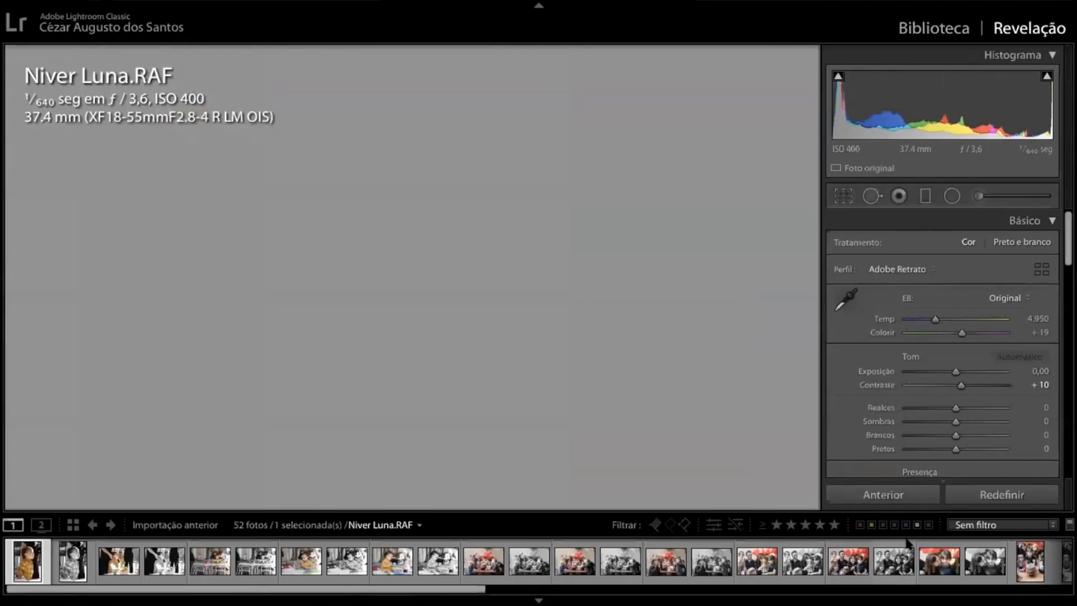
{"action": "key", "text": "8"}
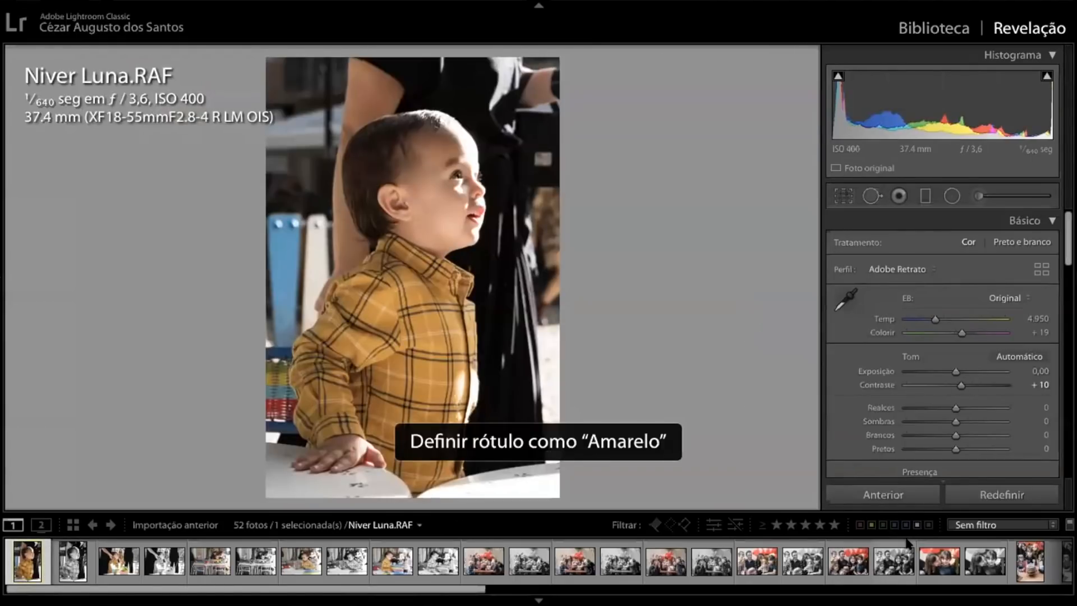
Find the colour photo of the boy playing with paper pieces beside the striped chair, 55 mm at ISO 500, and label it yellow
{"action": "key", "text": "Right"}
{"action": "key", "text": "Right"}
{"action": "key", "text": "Right"}
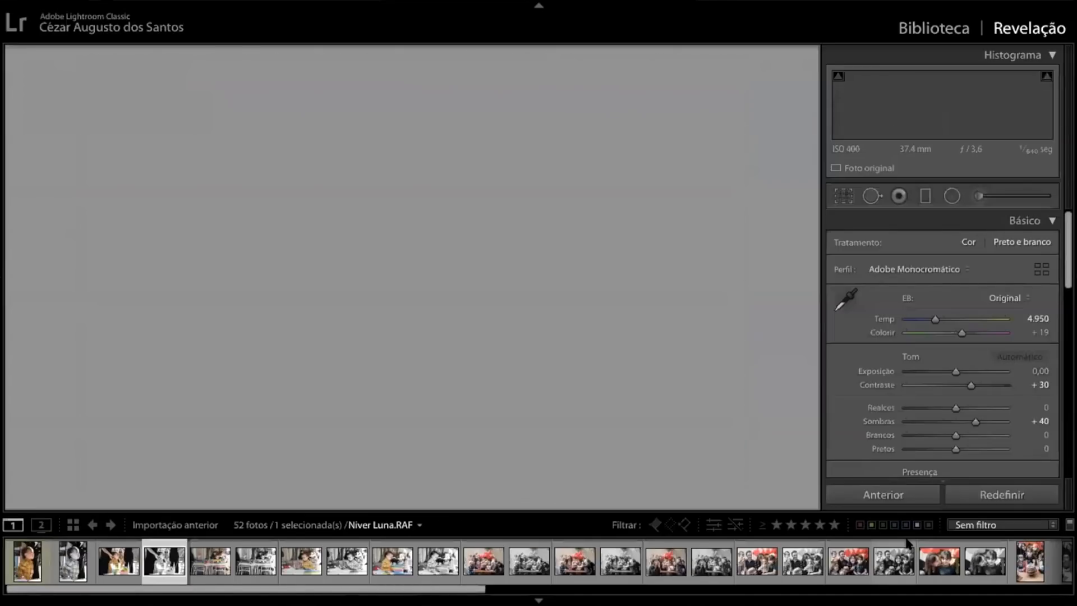
{"action": "key", "text": "Right"}
{"action": "key", "text": "Right"}
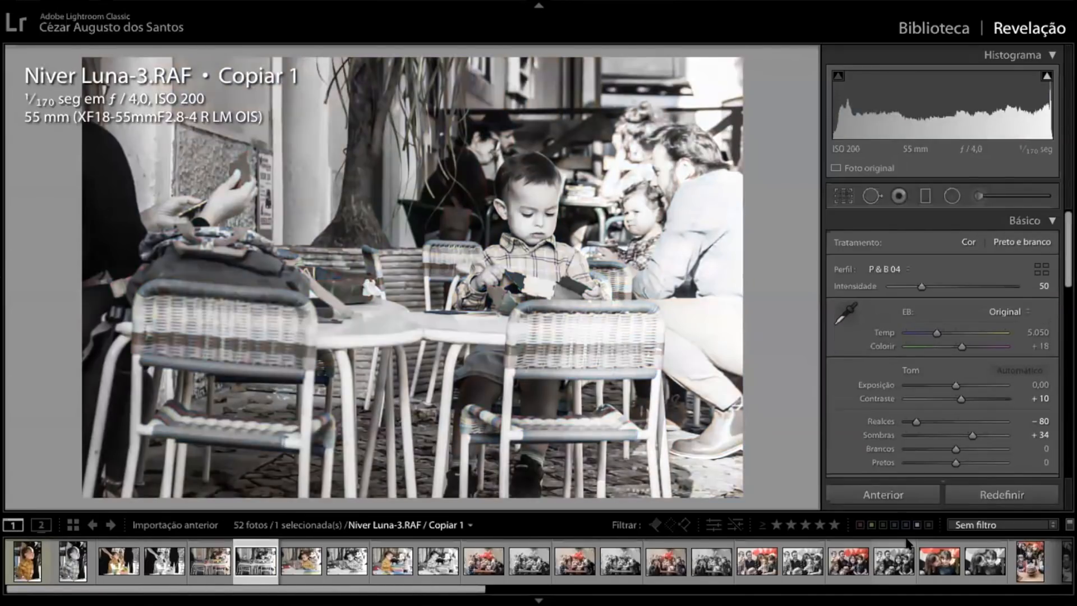
{"action": "key", "text": "Right"}
{"action": "key", "text": "Right"}
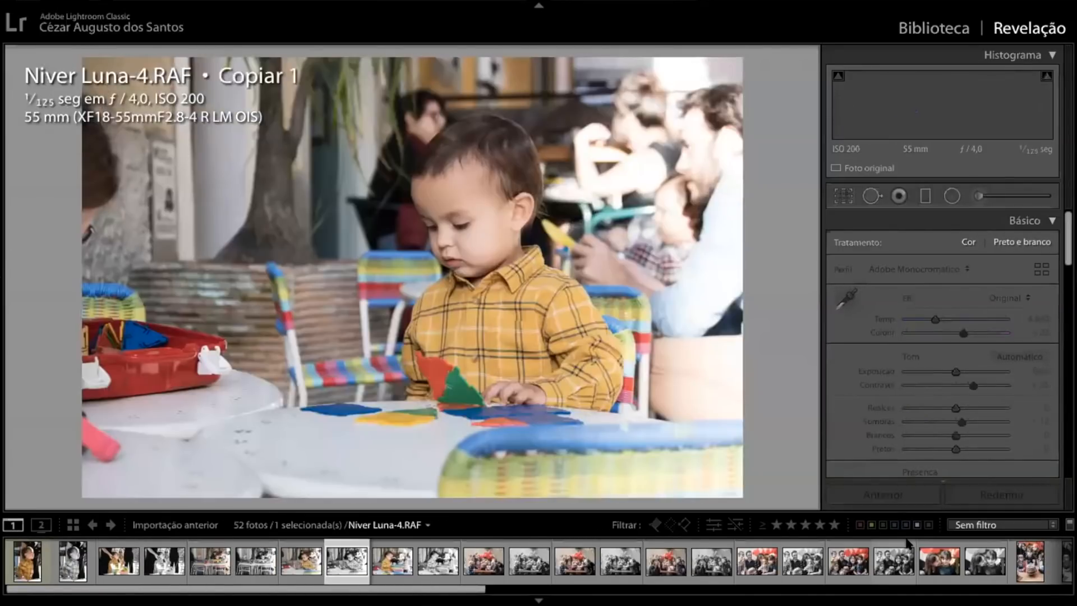
{"action": "key", "text": "Right"}
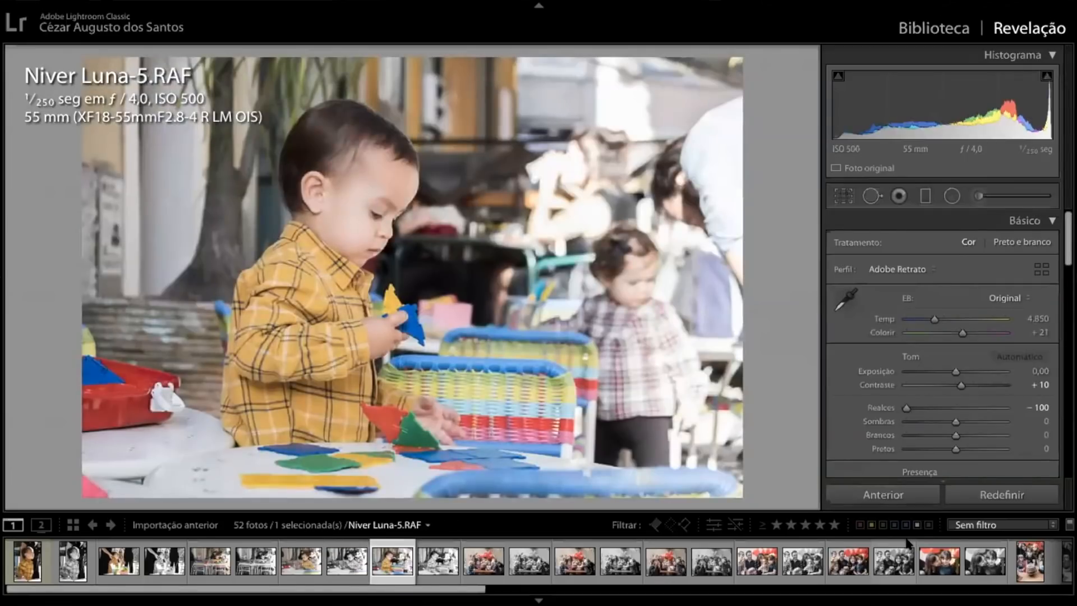
{"action": "key", "text": "7"}
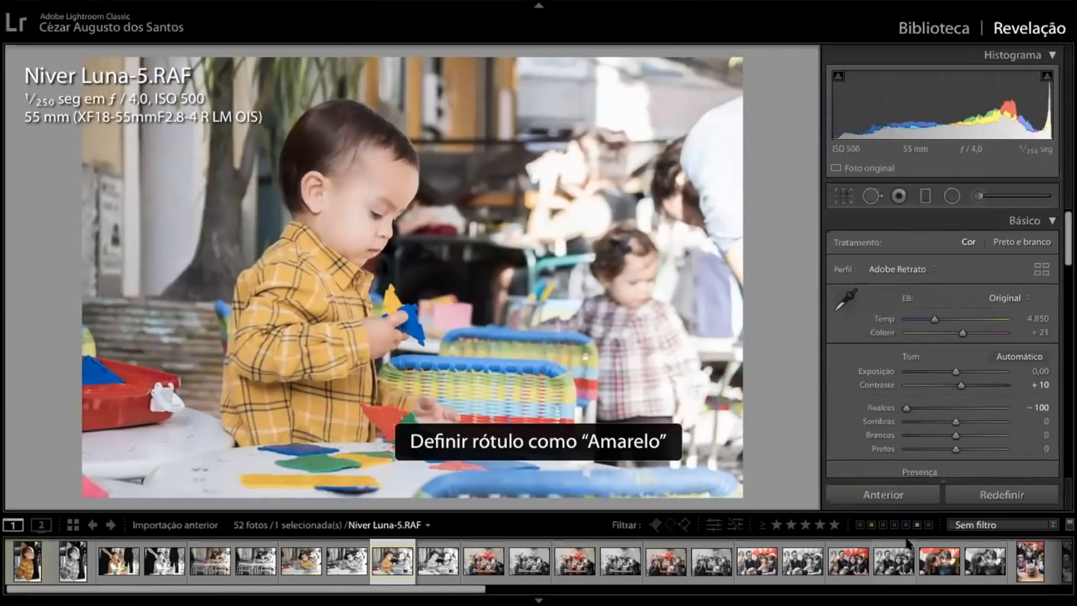
Label the first colour photo of the group around the birthday cake yellow and filter the filmstrip to yellow-labelled photos
{"action": "key", "text": "Right"}
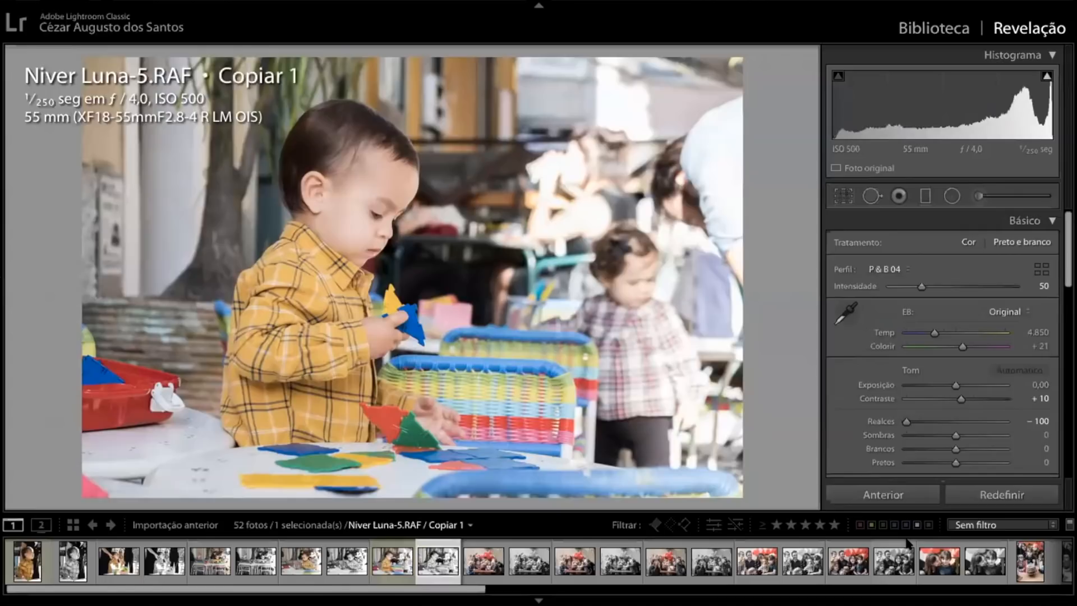
{"action": "key", "text": "Right"}
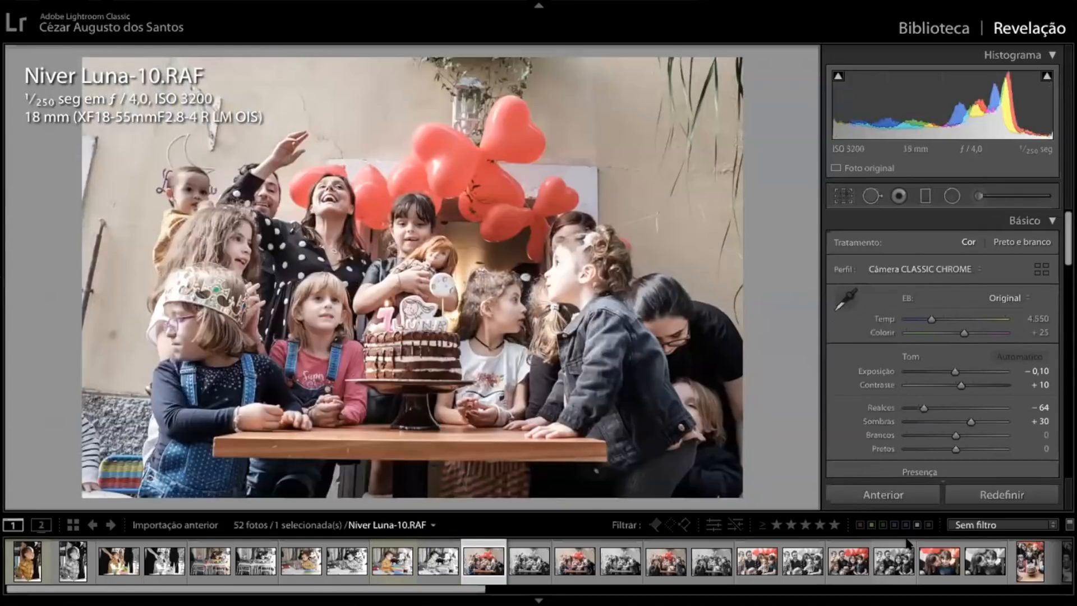
{"action": "key", "text": "7"}
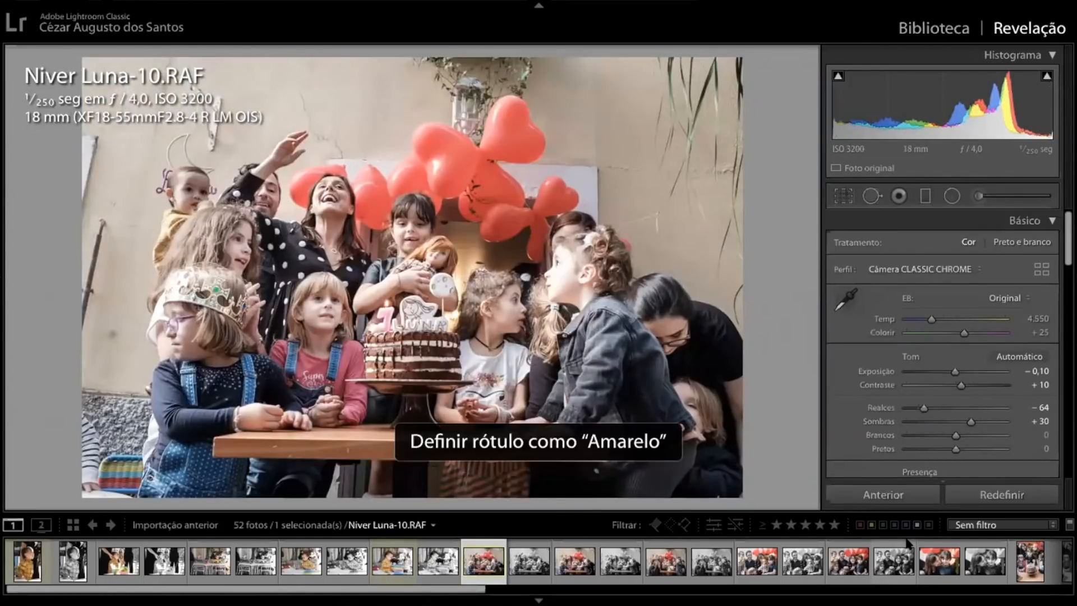
{"action": "key", "text": "Right"}
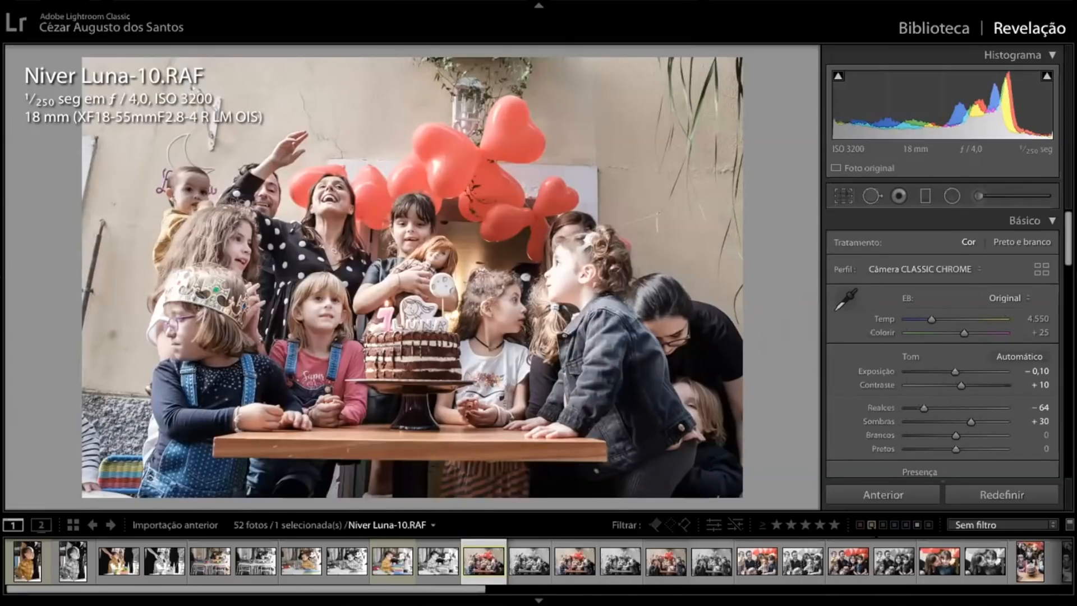
{"action": "left_click", "coordinate": [872, 525]}
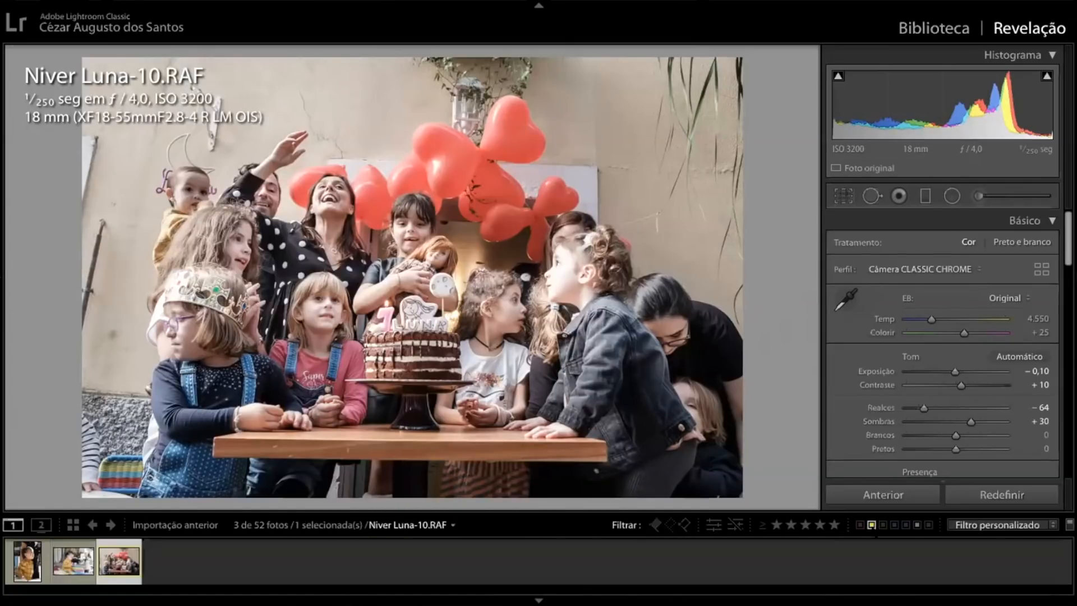
Compare the three yellow-labelled photos, ending on the group photo around the birthday cake
{"action": "left_click", "coordinate": [25, 562]}
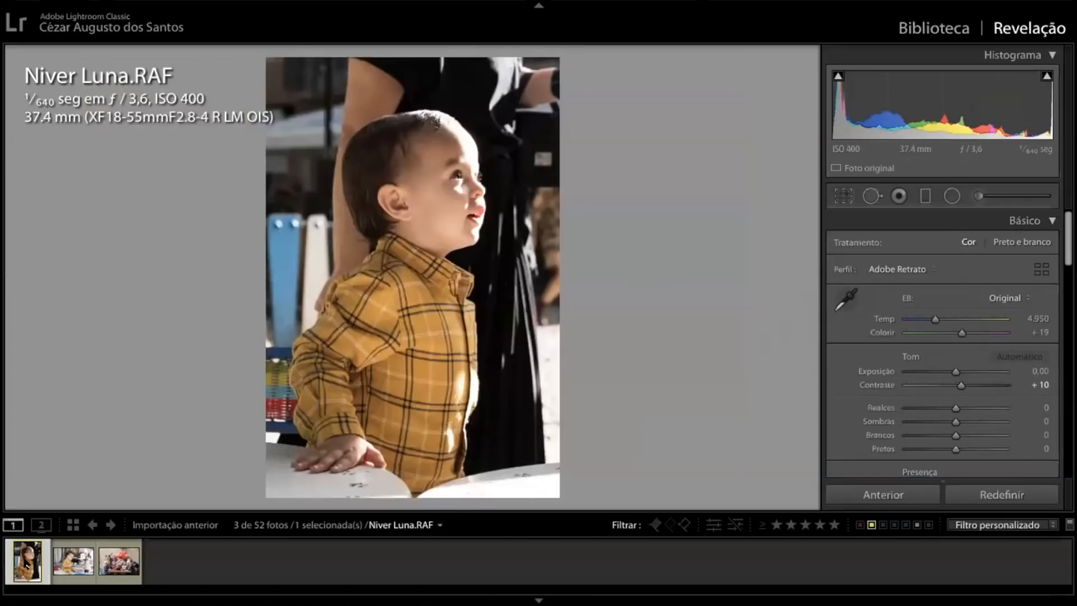
{"action": "key", "text": "Right"}
{"action": "key", "text": "Right"}
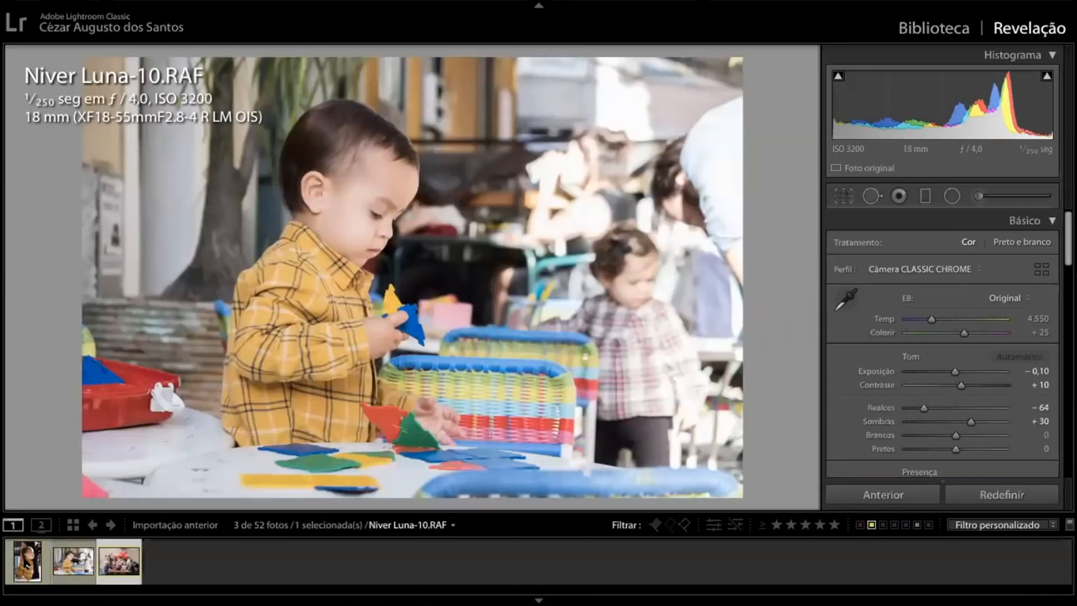
{"action": "key", "text": "Left"}
{"action": "key", "text": "Left"}
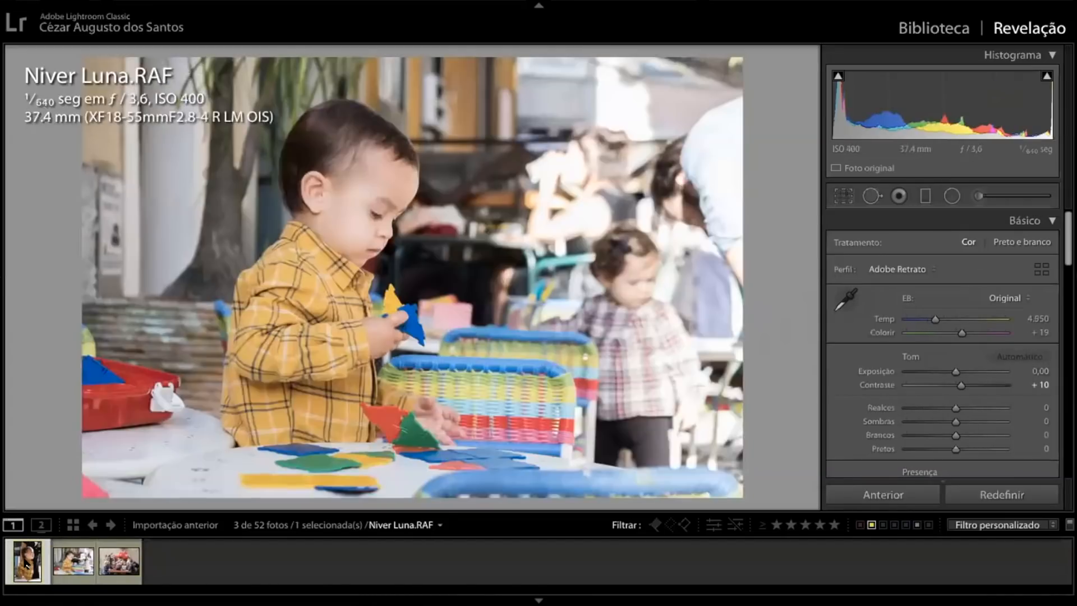
{"action": "key", "text": "Right"}
{"action": "key", "text": "Right"}
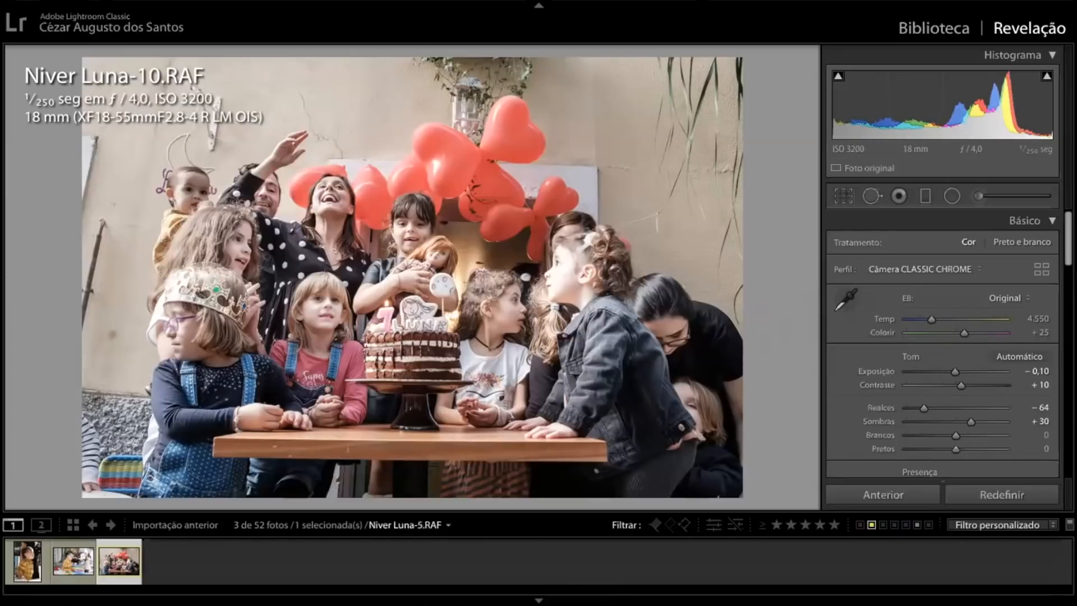
{"action": "left_click", "coordinate": [74, 569]}
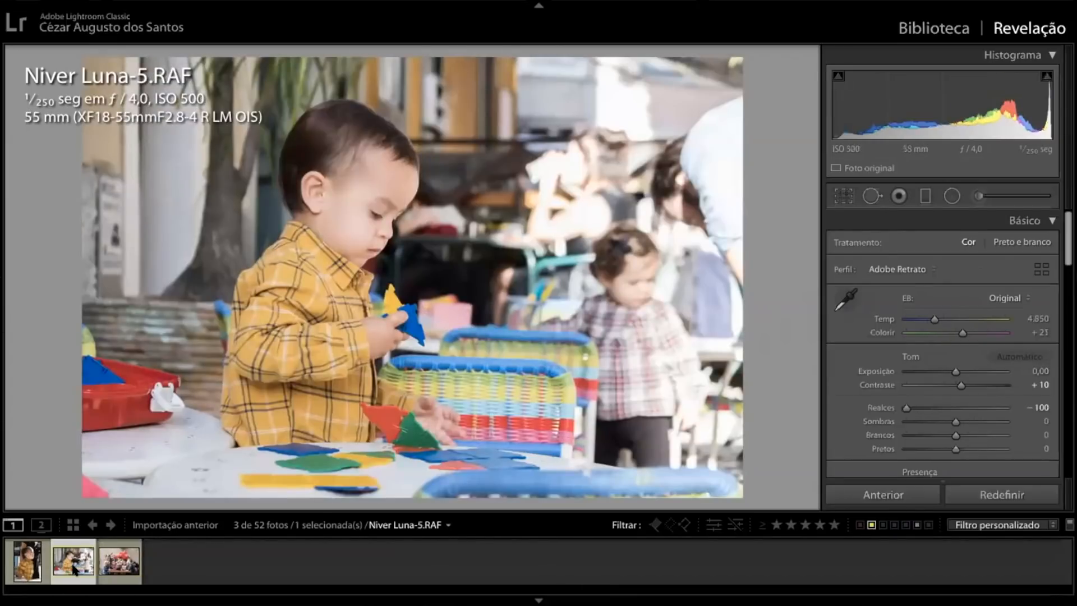
{"action": "left_click", "coordinate": [115, 568]}
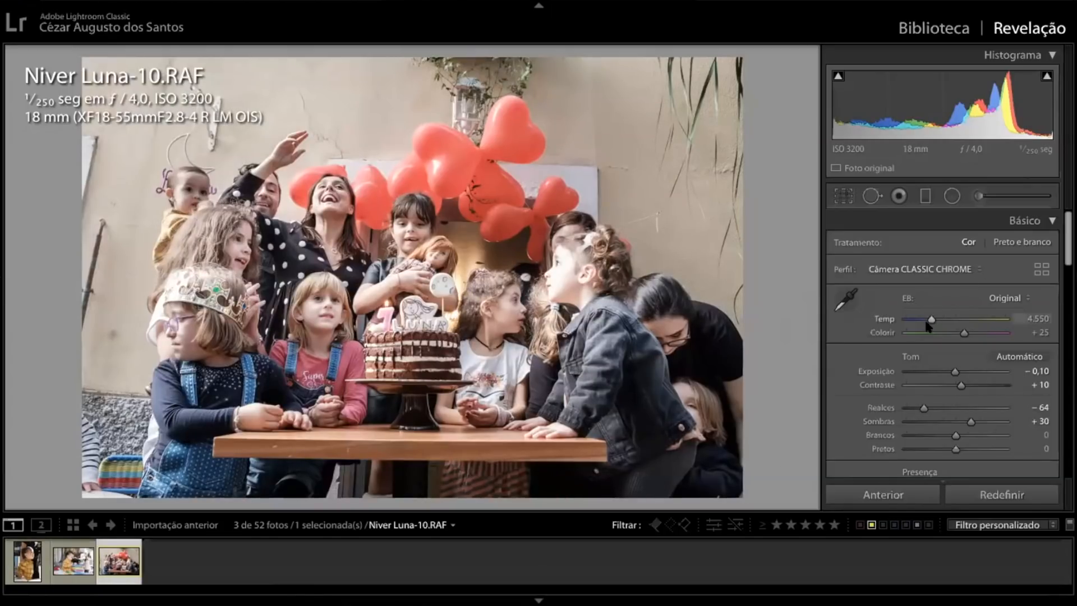
Try neutralising the cake photo's white balance by sampling the pale panel beside the heart balloons, and undo it
{"action": "left_click", "coordinate": [846, 299]}
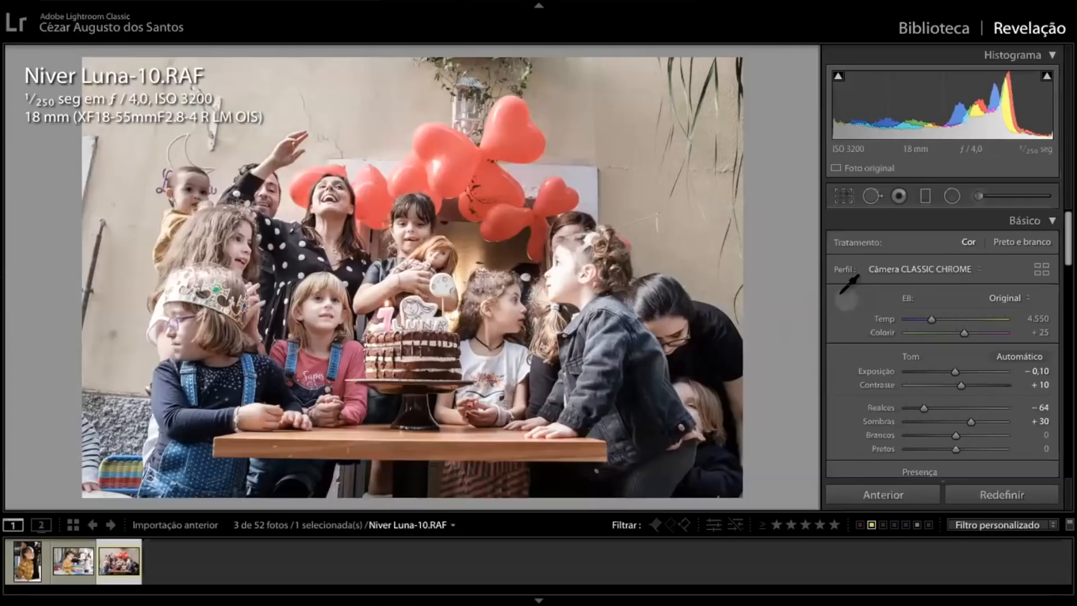
{"action": "left_click", "coordinate": [579, 173]}
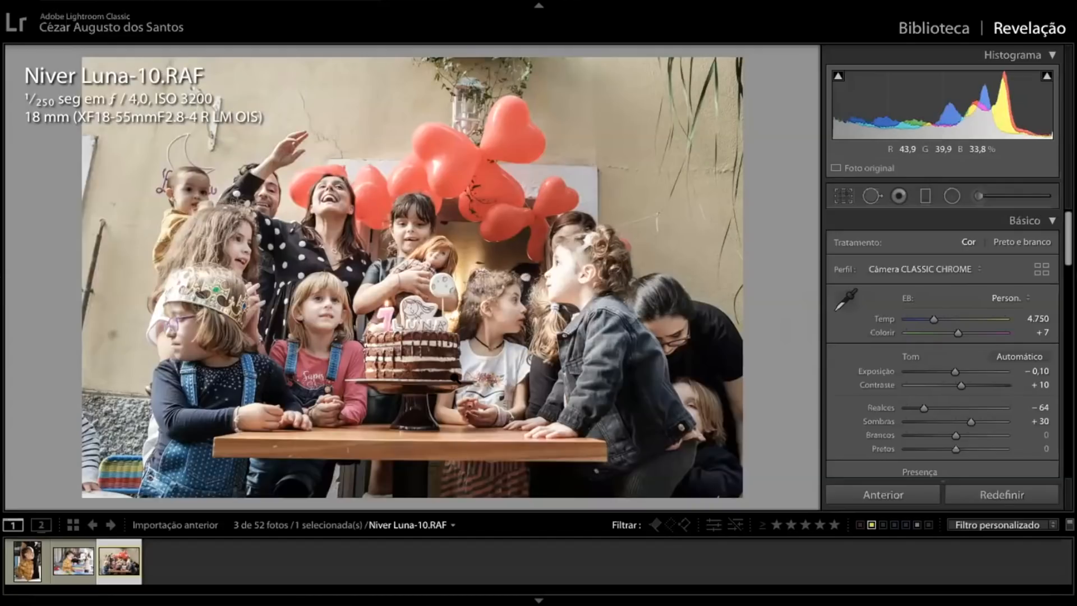
{"action": "key", "text": "ctrl+z"}
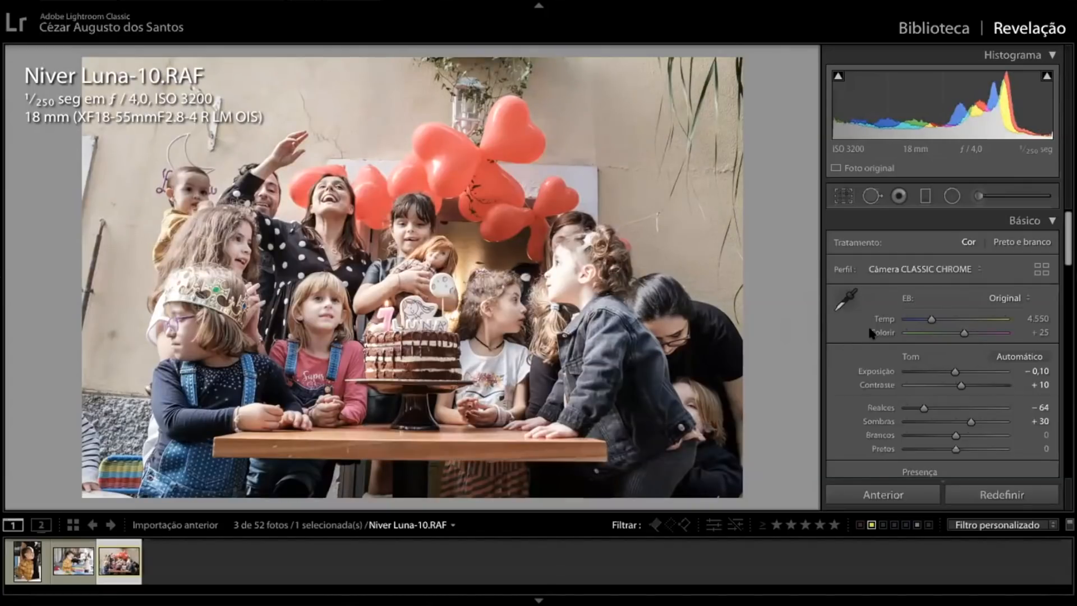
Try sampling the bright panel edge above the laughing woman's head as the neutral white balance tone, and undo it
{"action": "left_click", "coordinate": [849, 300]}
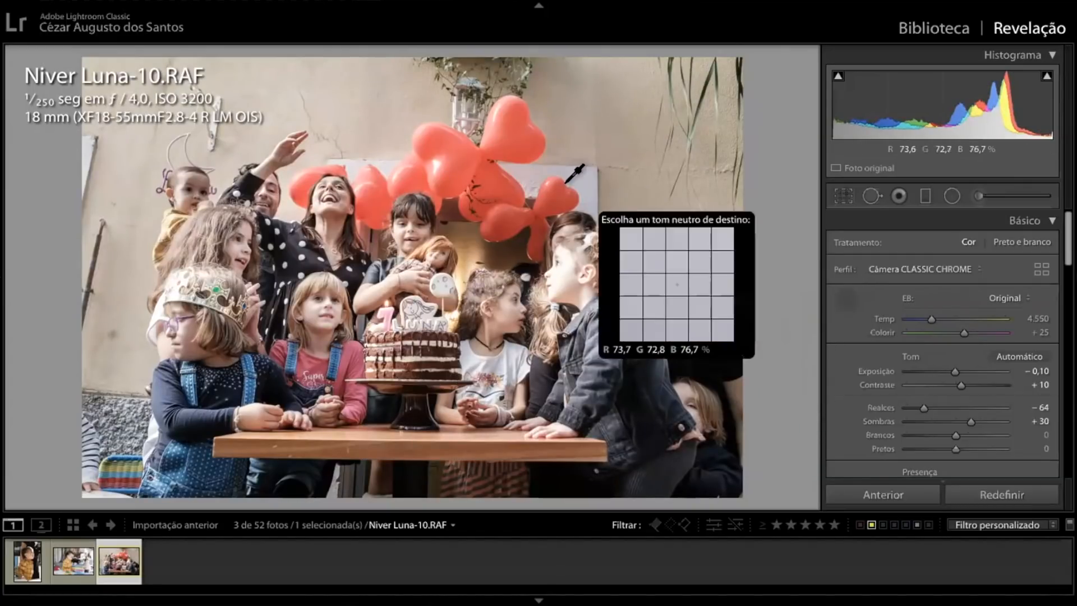
{"action": "left_click", "coordinate": [349, 163]}
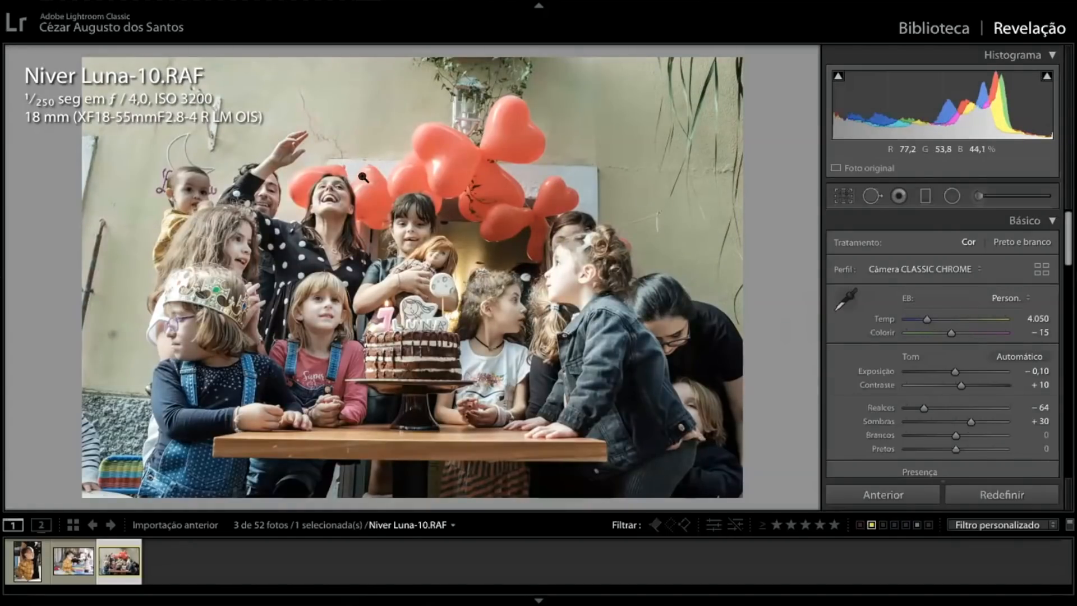
{"action": "key", "text": "ctrl+z"}
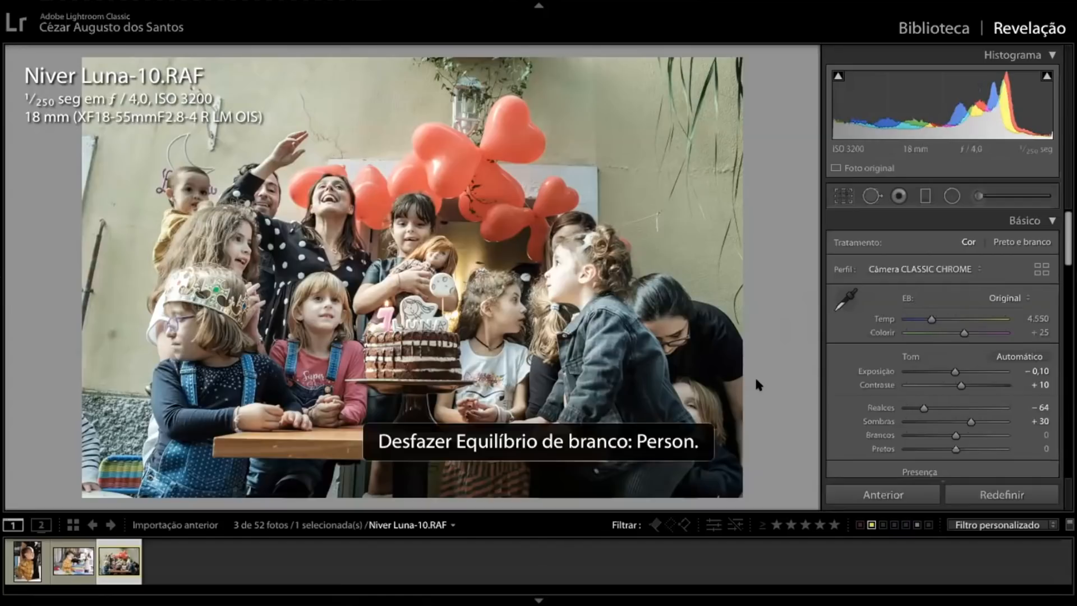
Try the pale panel beside the balloons again and the bending woman's black clothing as neutral tones, and undo both white balance changes
{"action": "left_click", "coordinate": [846, 299]}
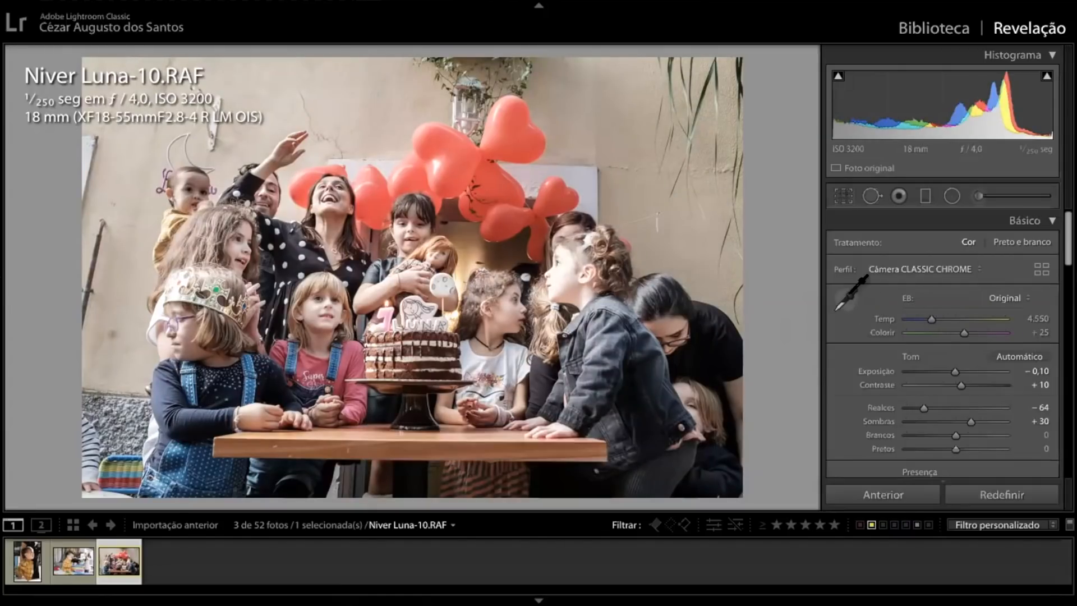
{"action": "left_click", "coordinate": [583, 175]}
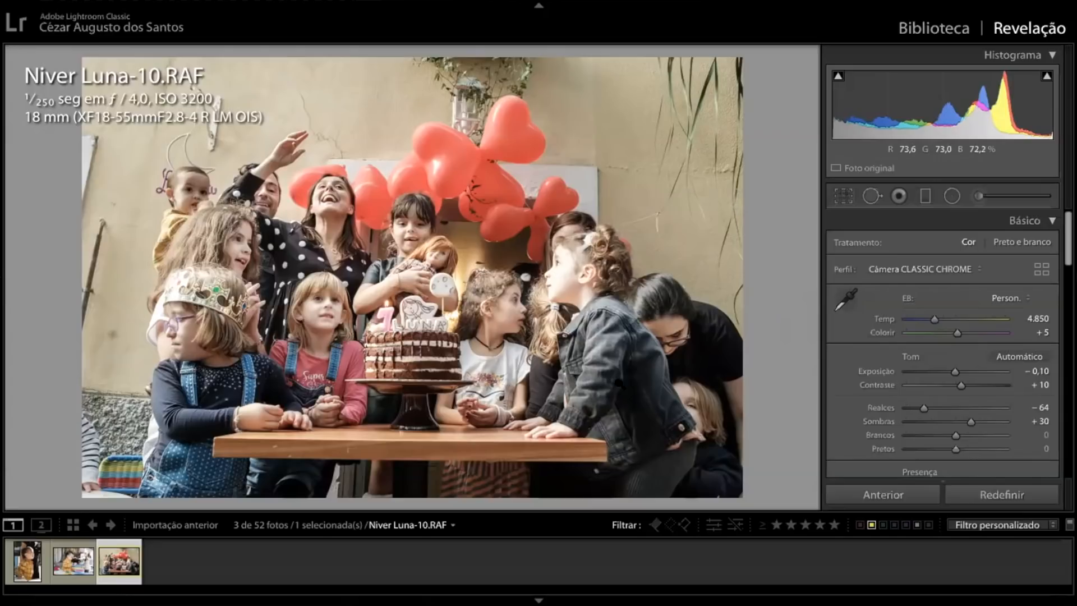
{"action": "left_click", "coordinate": [846, 301]}
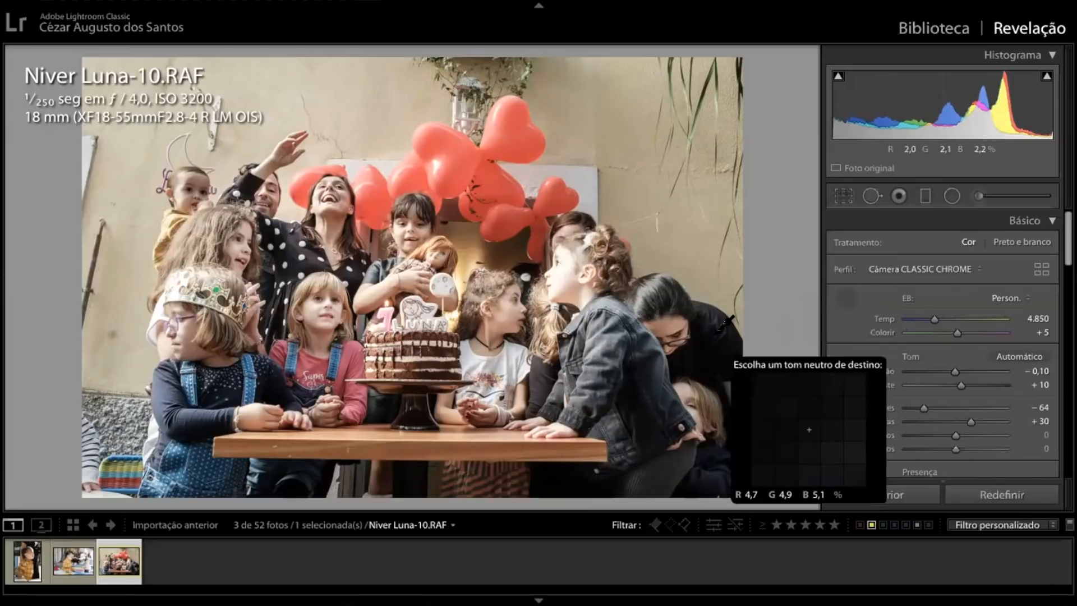
{"action": "left_click", "coordinate": [709, 330]}
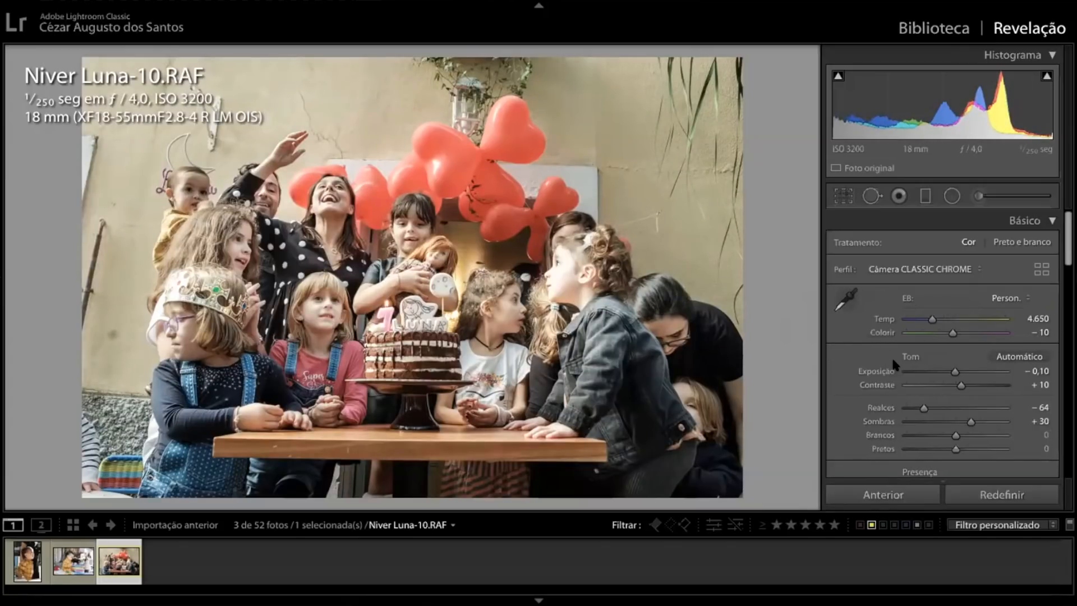
{"action": "key", "text": "ctrl+z"}
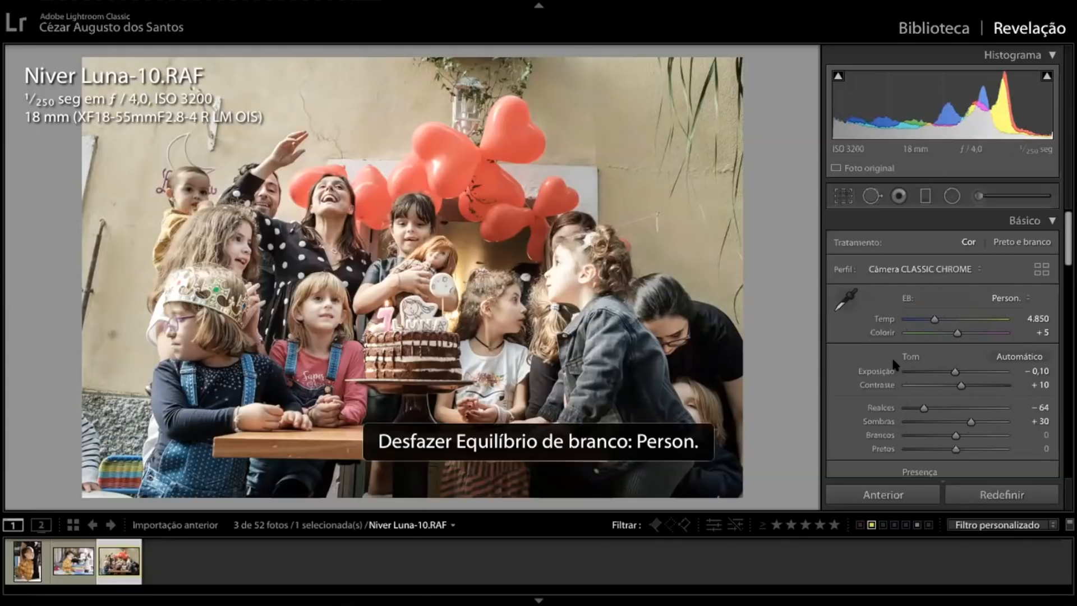
{"action": "key", "text": "ctrl+z"}
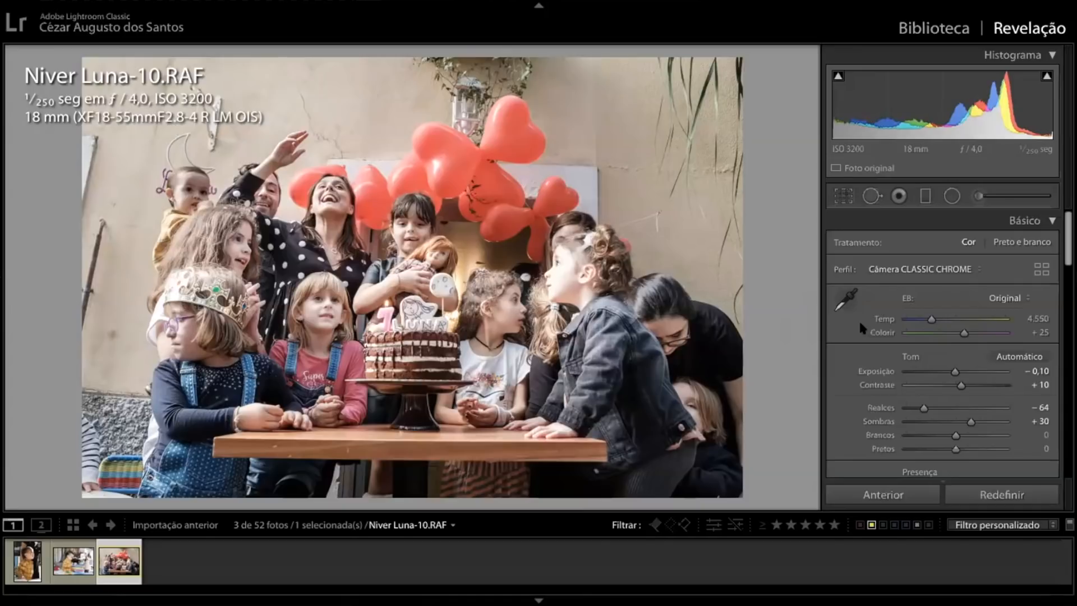
Inspect the faces, balloons and wall of the cake photo up close and return to the full photo
{"action": "left_click", "coordinate": [387, 348]}
{"action": "left_click_drag", "start_coordinate": [515, 271], "coordinate": [481, 492]}
{"action": "left_click_drag", "start_coordinate": [455, 250], "coordinate": [494, 403]}
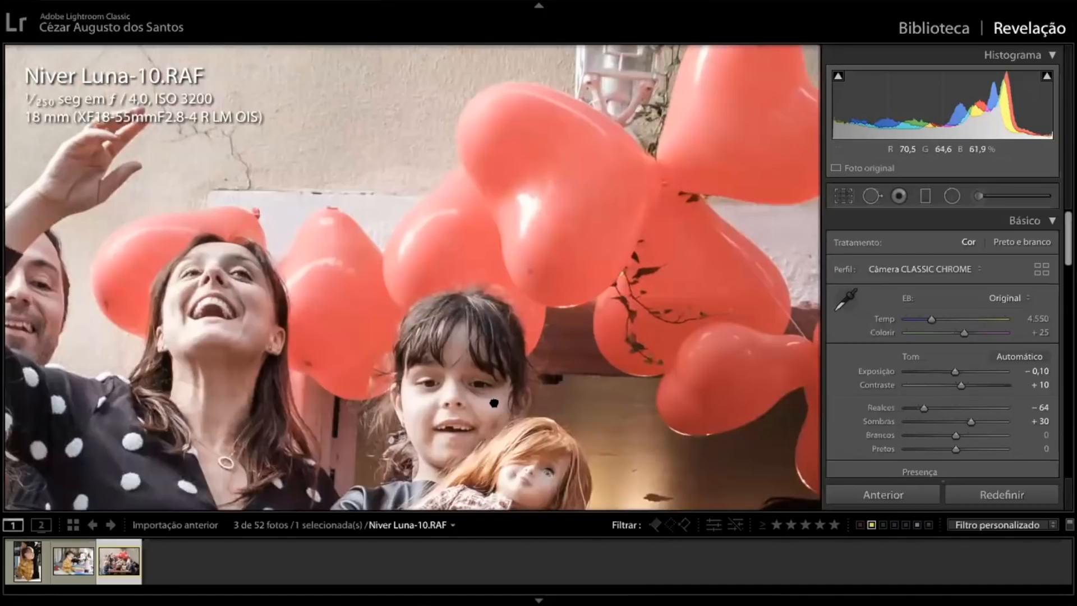
{"action": "left_click", "coordinate": [494, 403]}
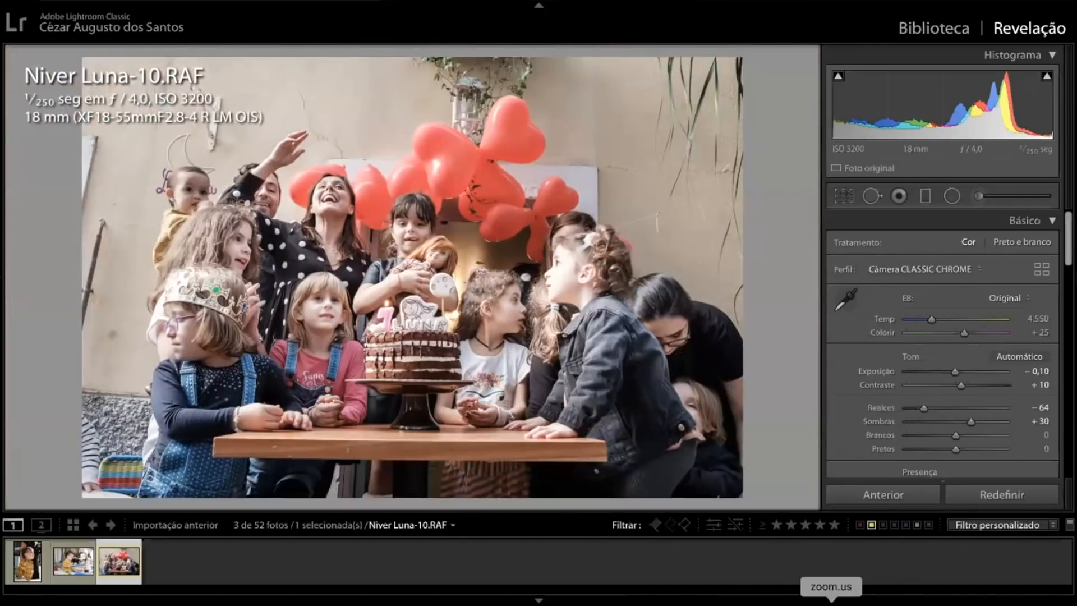